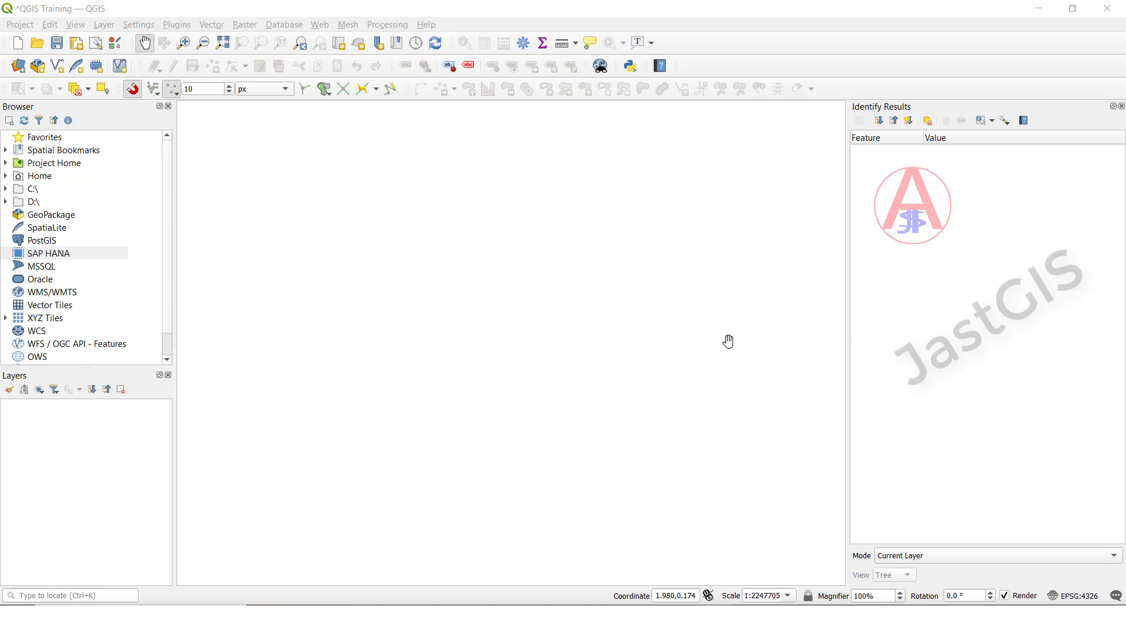
- Start a New Shapefile Layer and set its file to C:\QGIS_Training\Point.shp
click(33, 194)
click(111, 29)
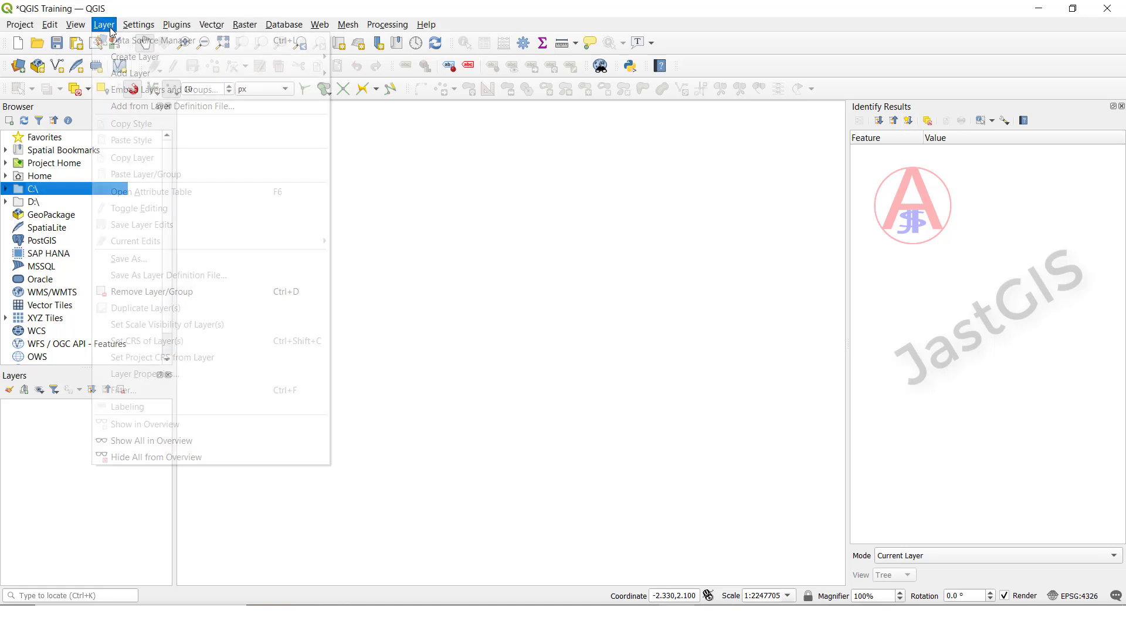
mouse_move(154, 63)
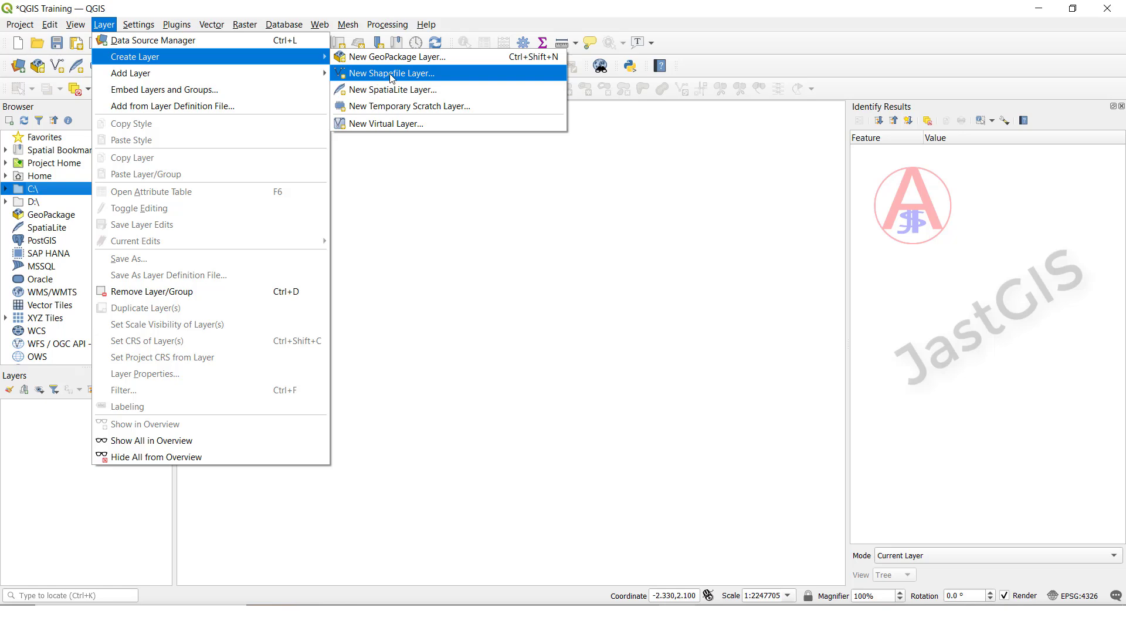
click(409, 76)
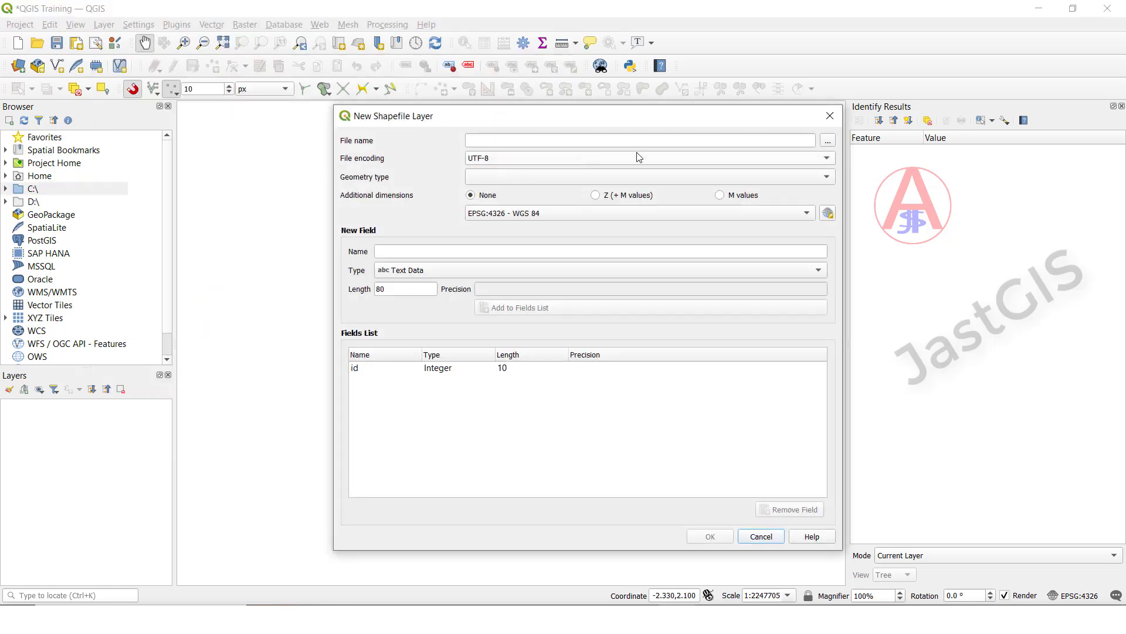
click(828, 142)
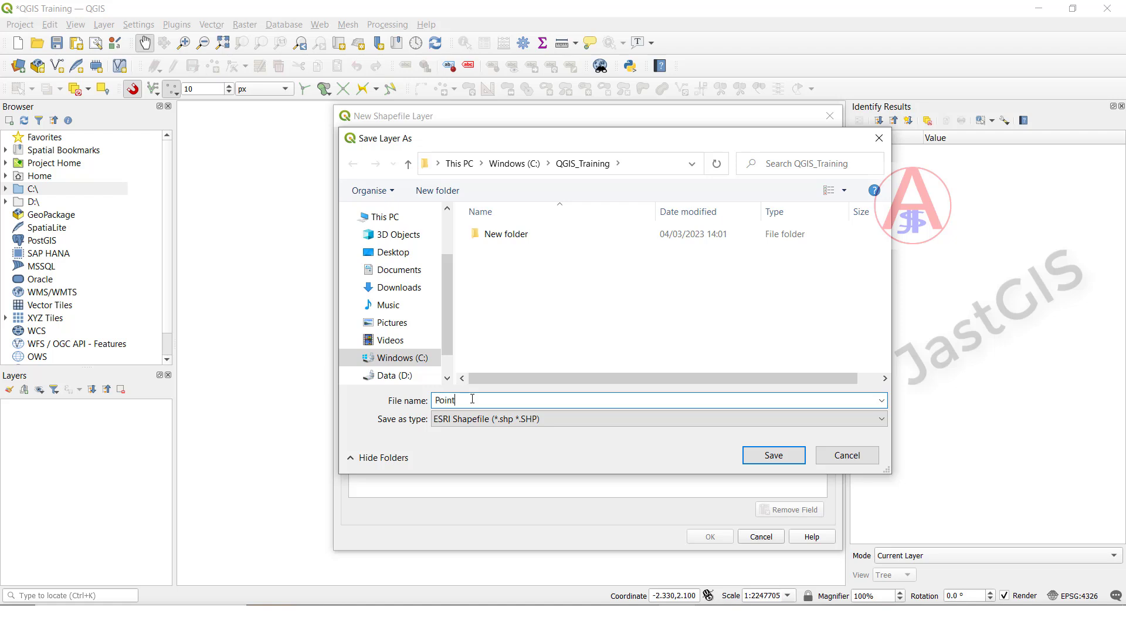
text(Point)
key(Return)
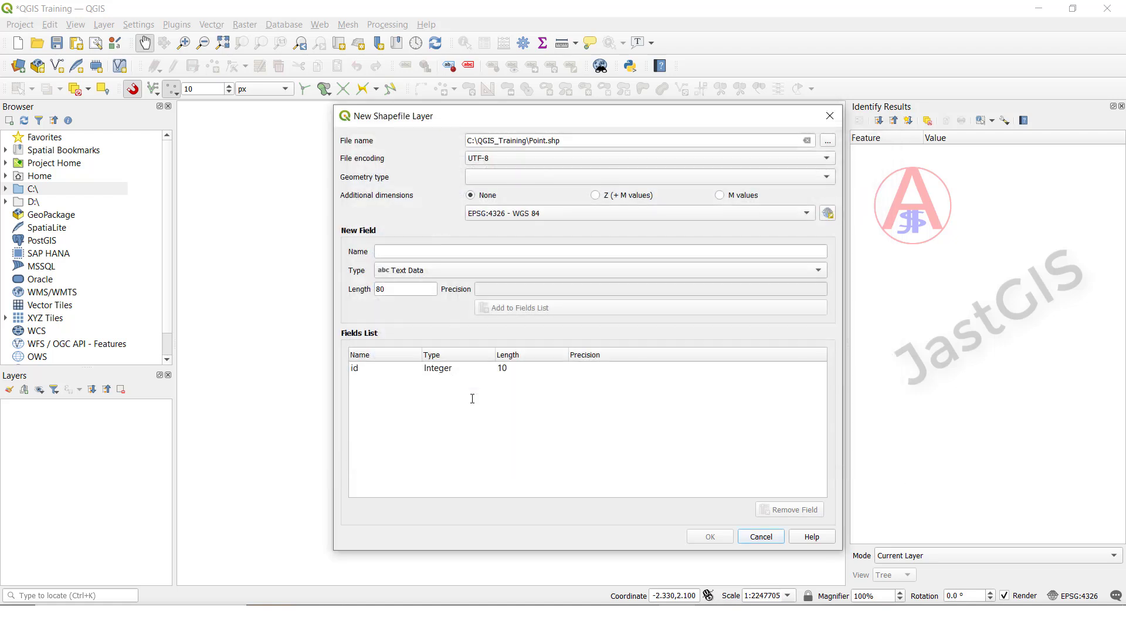
click(494, 180)
- Make it a Point layer, add a text field Test of length 20, and create it
click(497, 191)
click(413, 252)
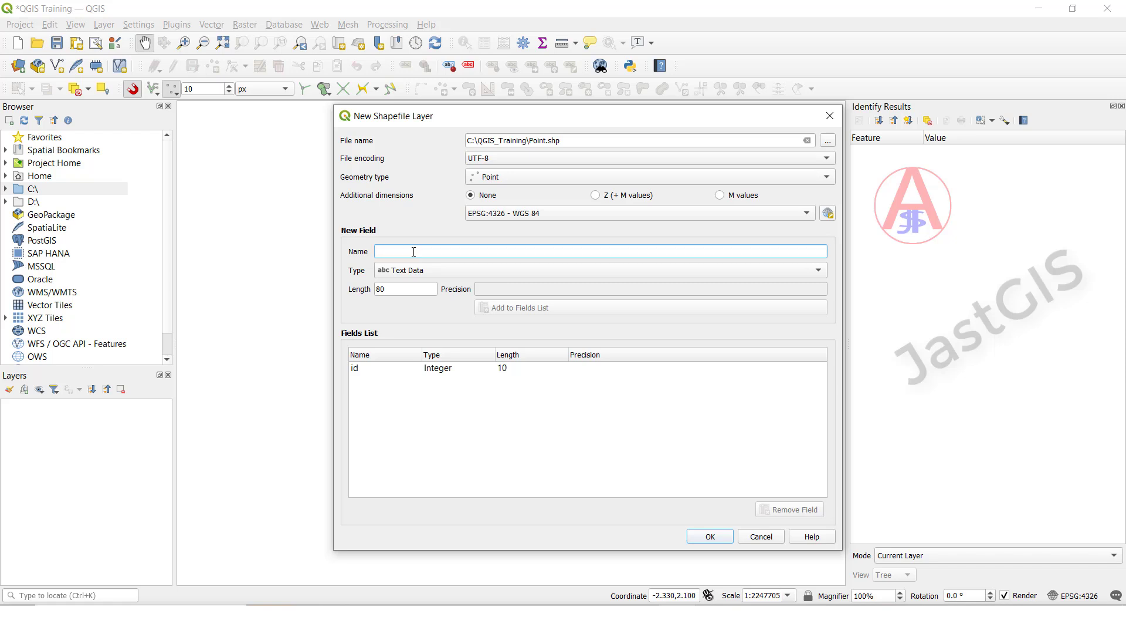
text(Test)
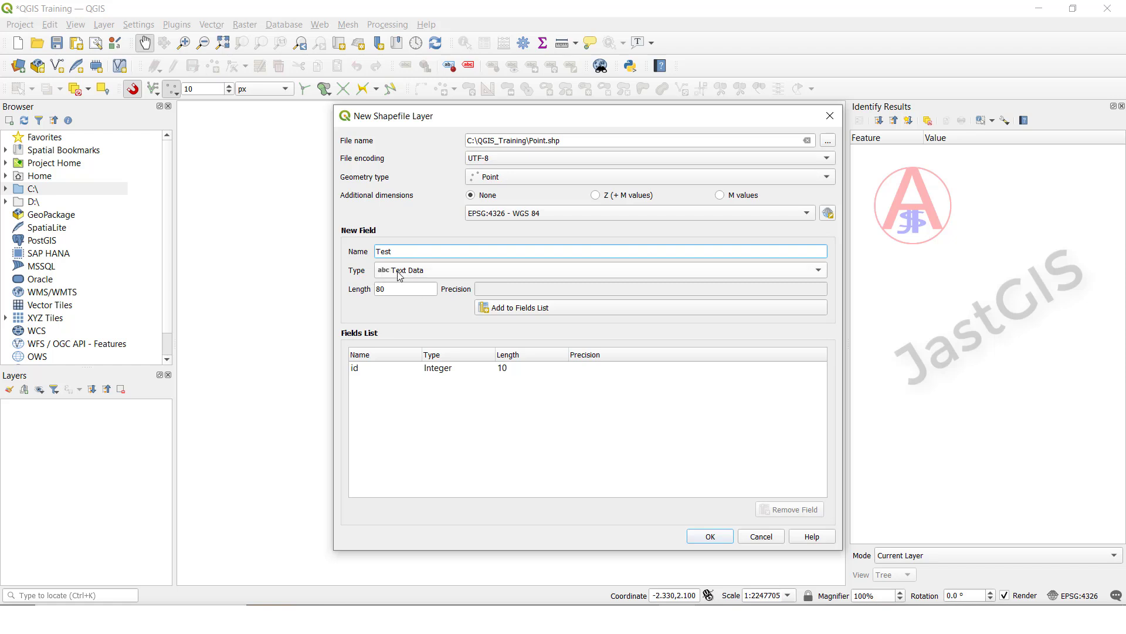
drag(390, 288, 370, 286)
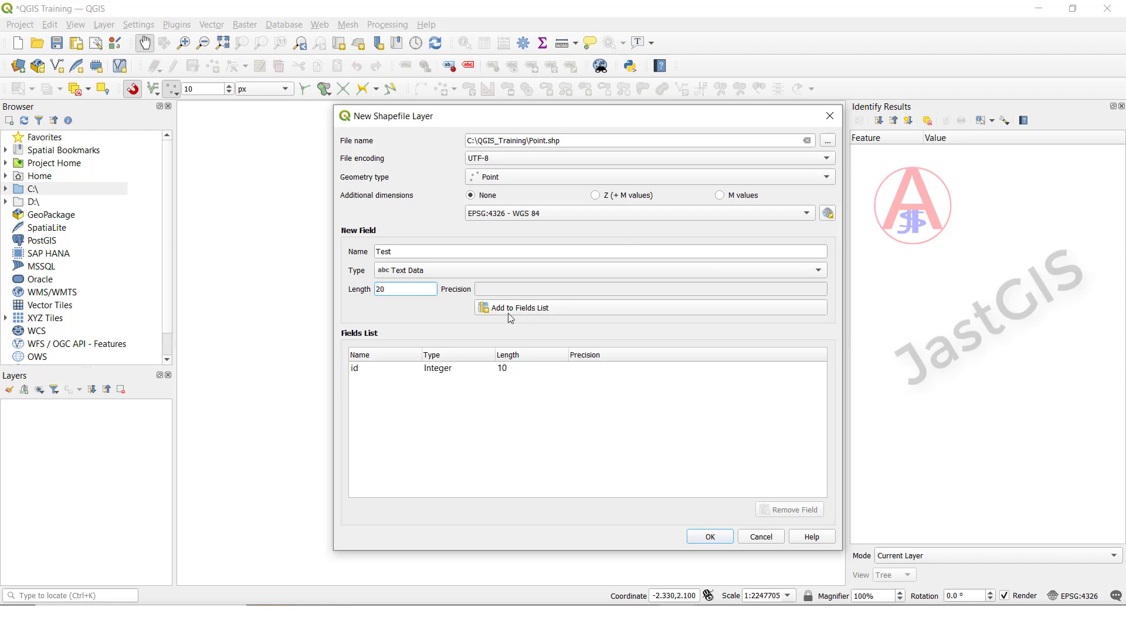
click(531, 312)
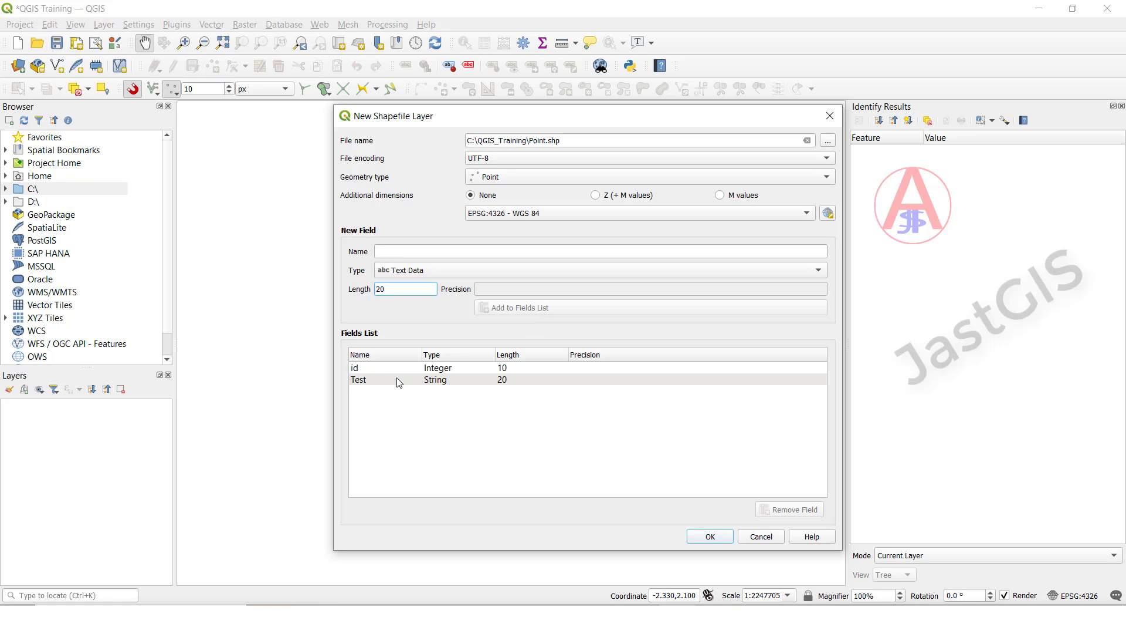
click(710, 536)
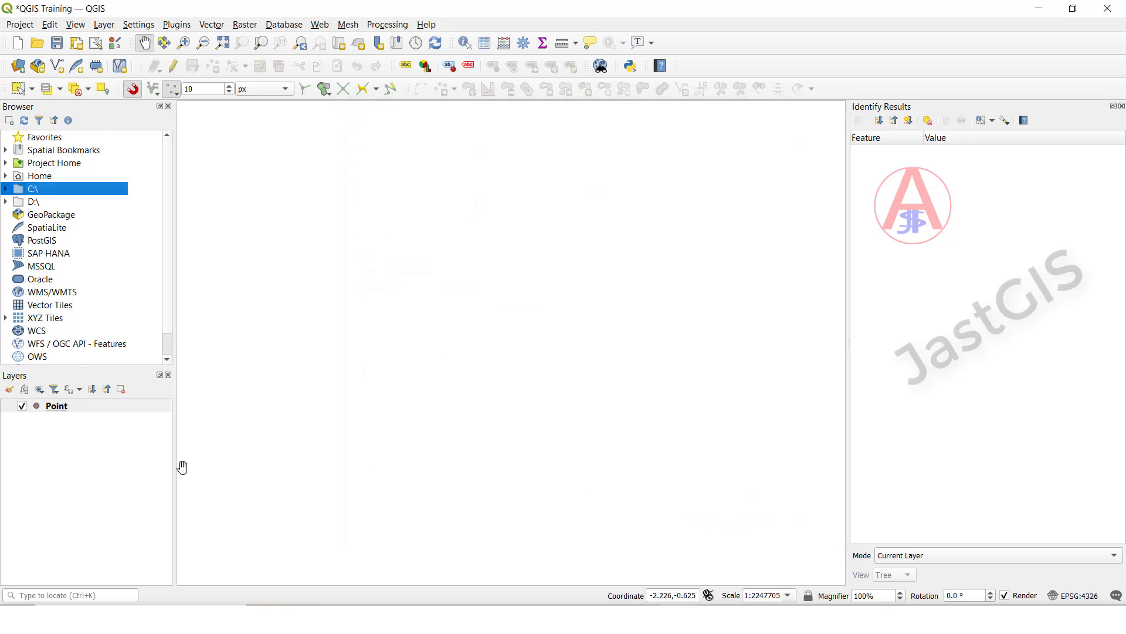
- Put the Point layer into editing mode with the Add Point Feature tool active
click(68, 433)
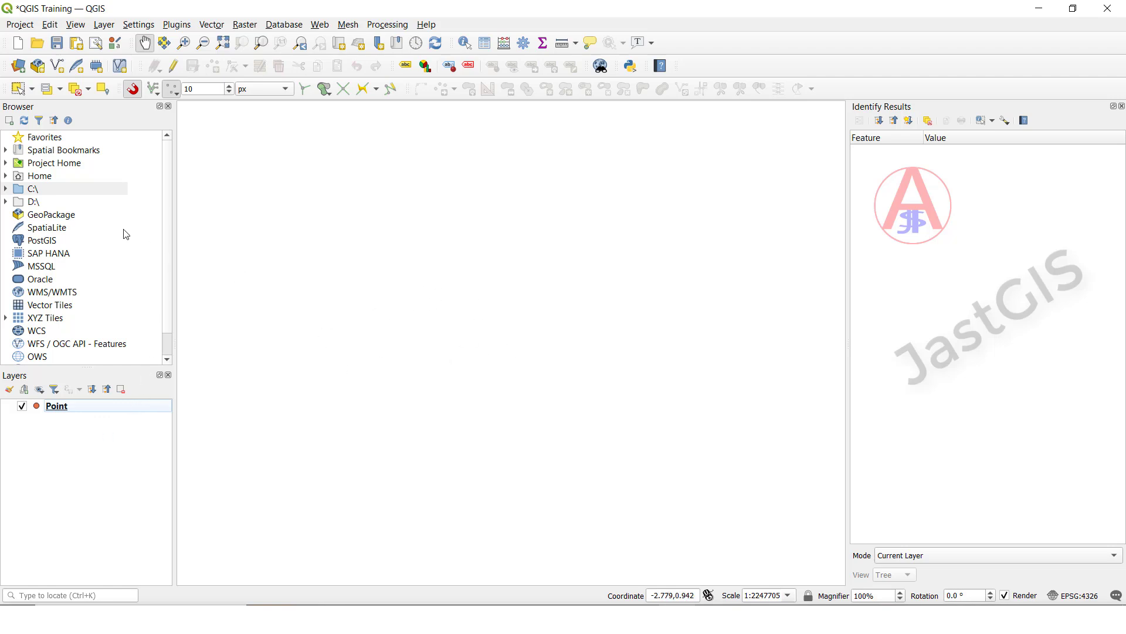
click(175, 66)
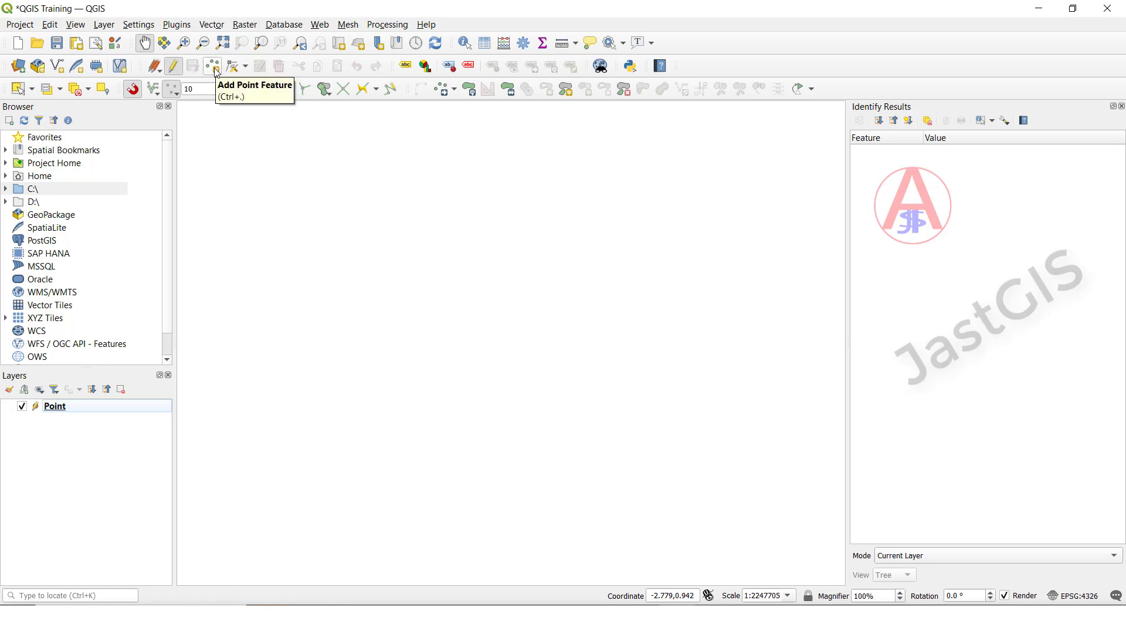
click(213, 66)
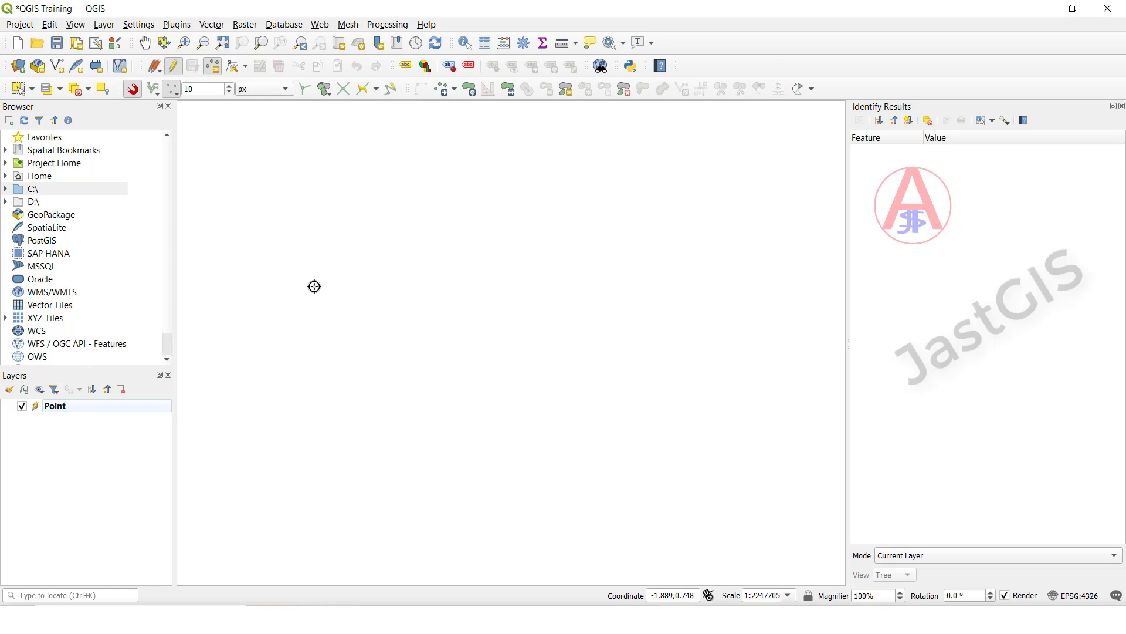
- Place the first point with id 4 and Test value 'ab'
click(314, 304)
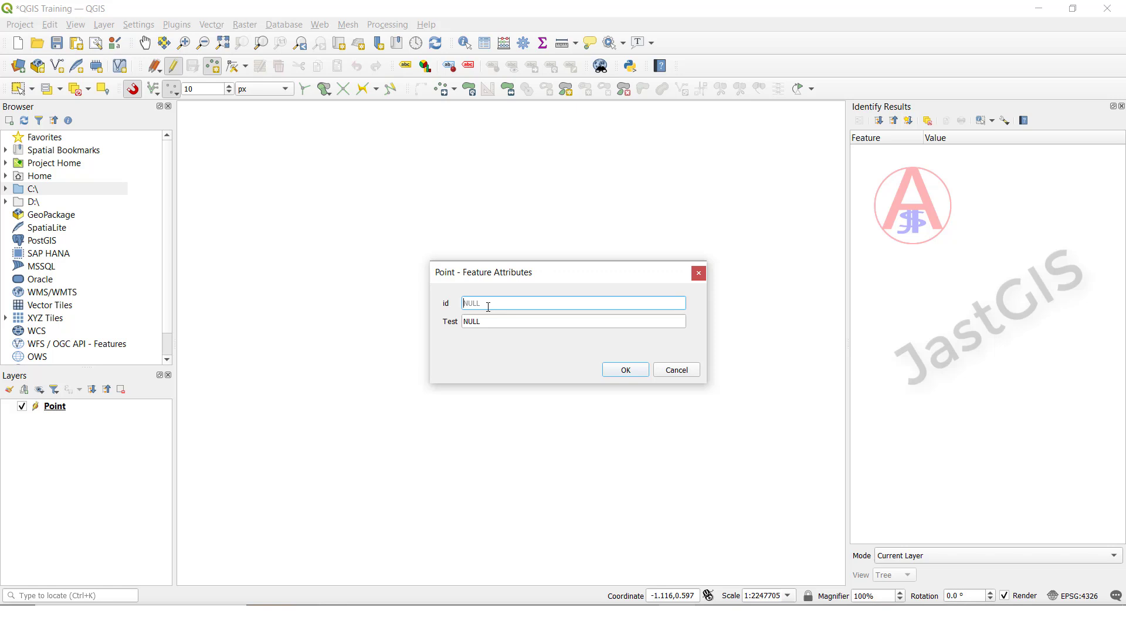
text(4)
click(488, 321)
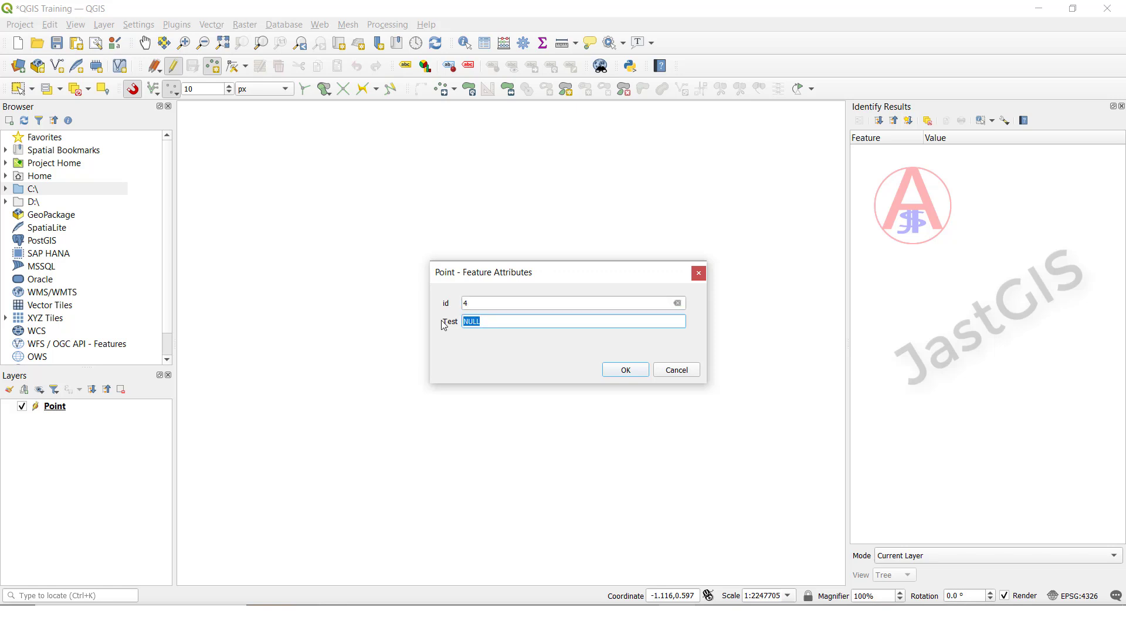
text(ab)
click(631, 370)
- Place six more points with empty attributes, then stop editing the Point layer
click(395, 265)
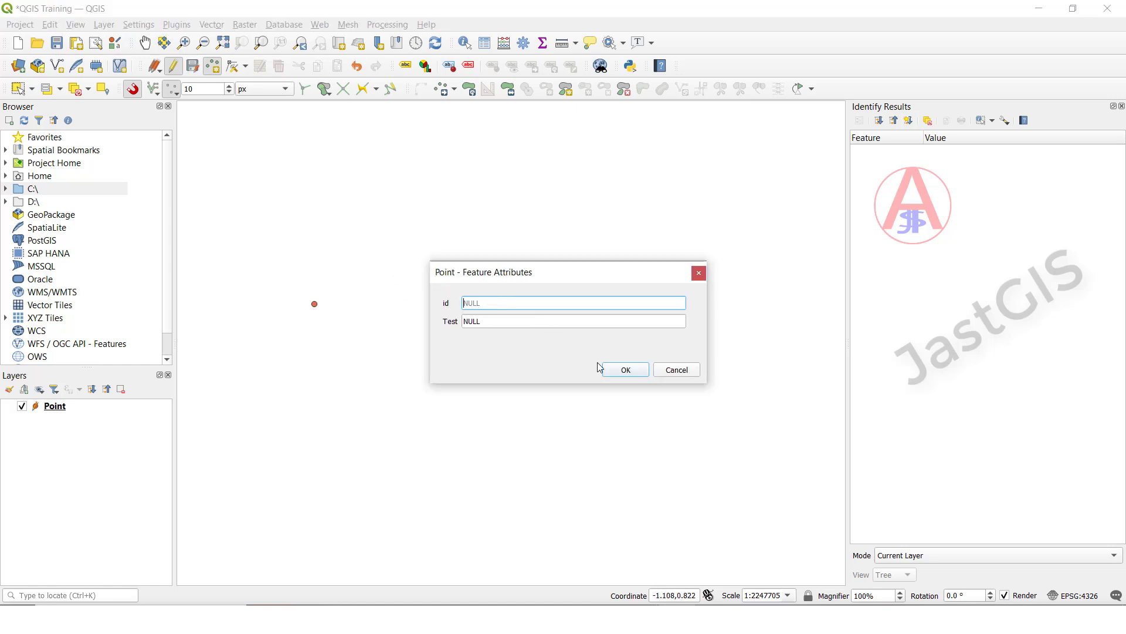
click(627, 376)
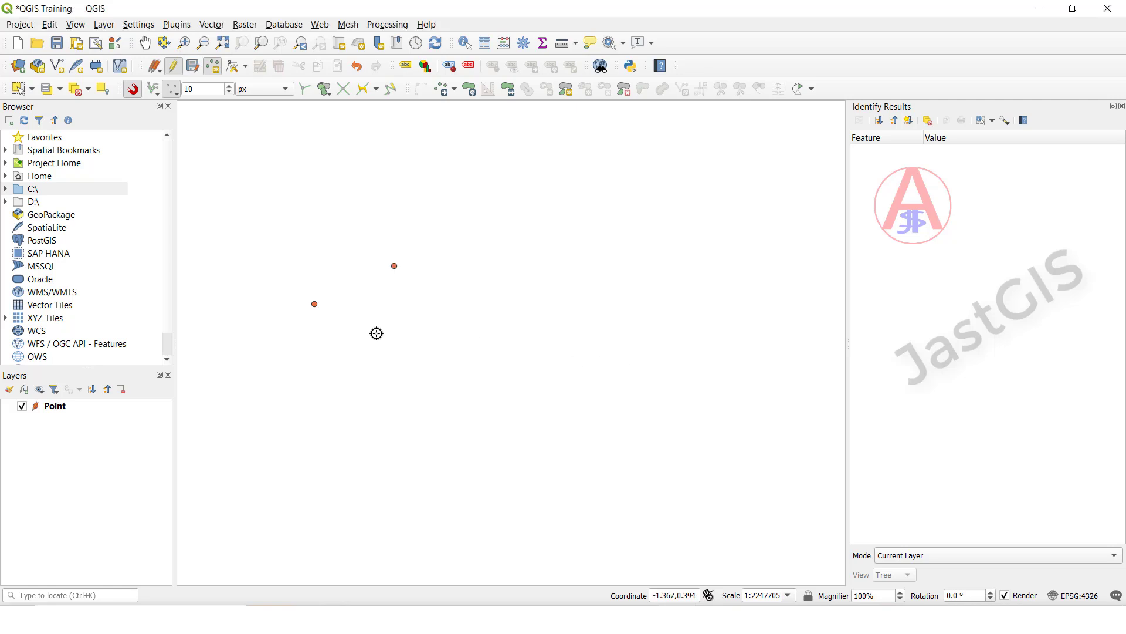
click(376, 333)
click(626, 370)
click(534, 273)
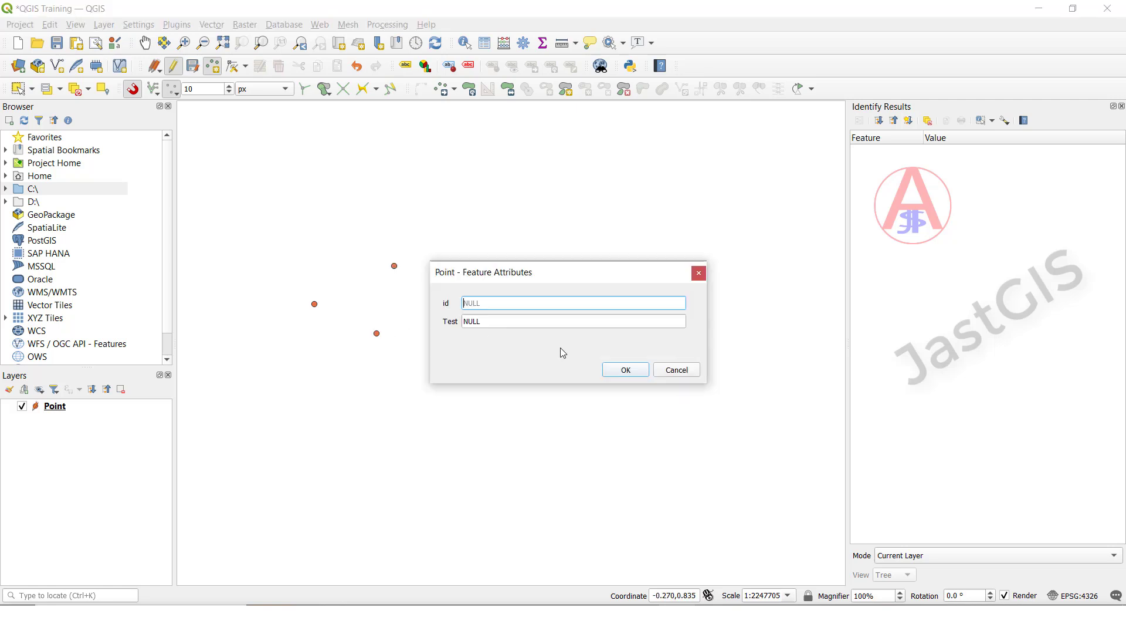
click(628, 373)
click(478, 355)
click(627, 376)
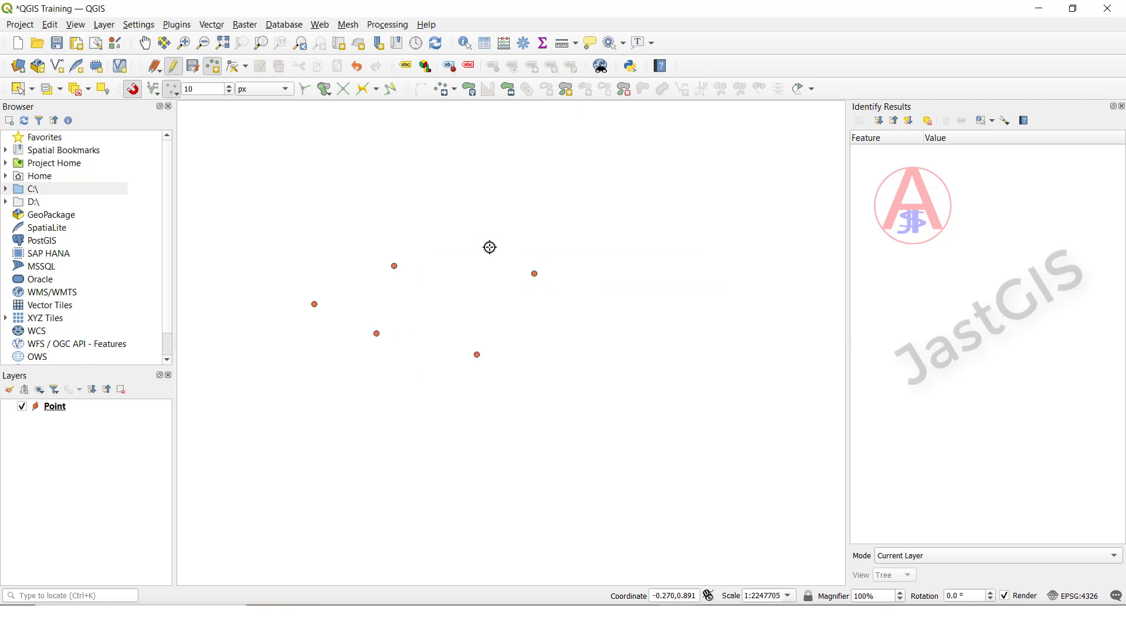
click(453, 227)
click(619, 370)
click(647, 324)
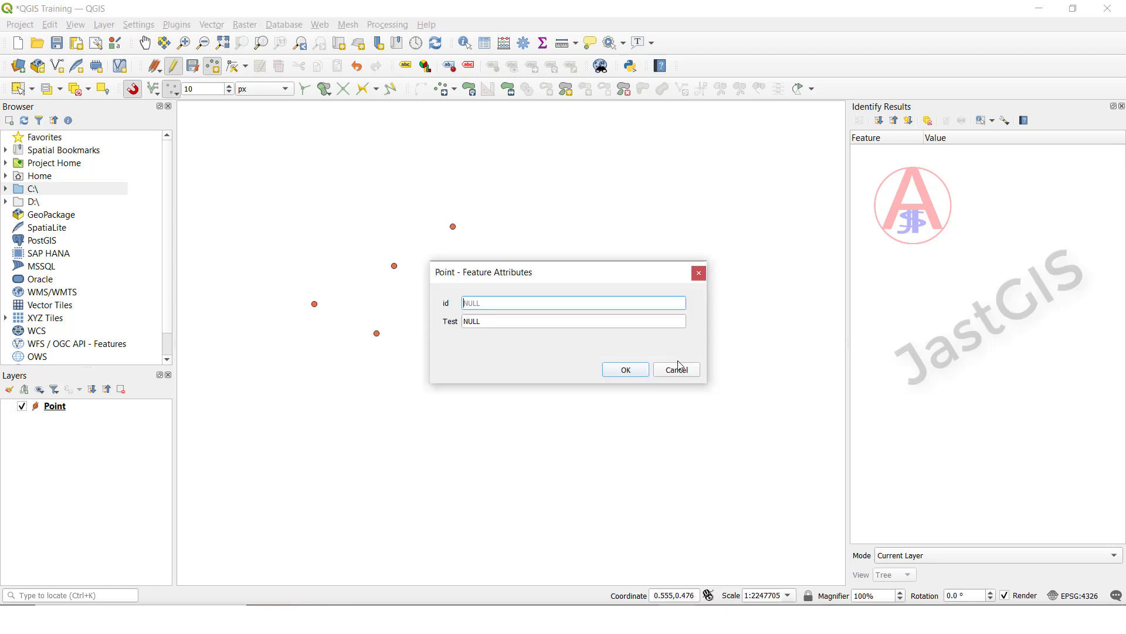
click(626, 371)
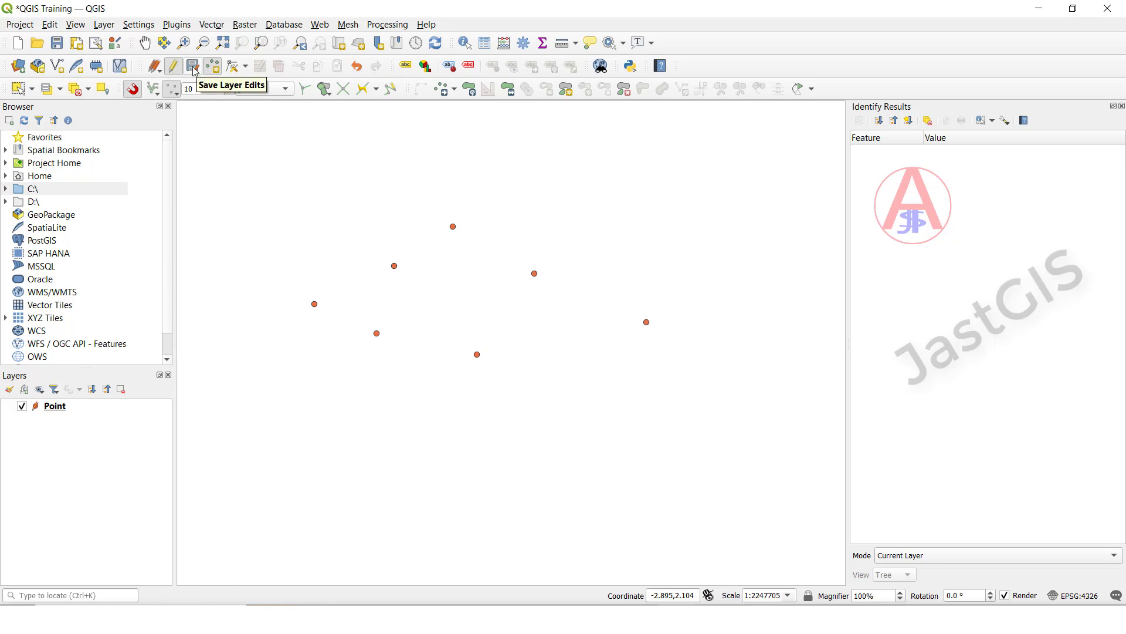
click(162, 73)
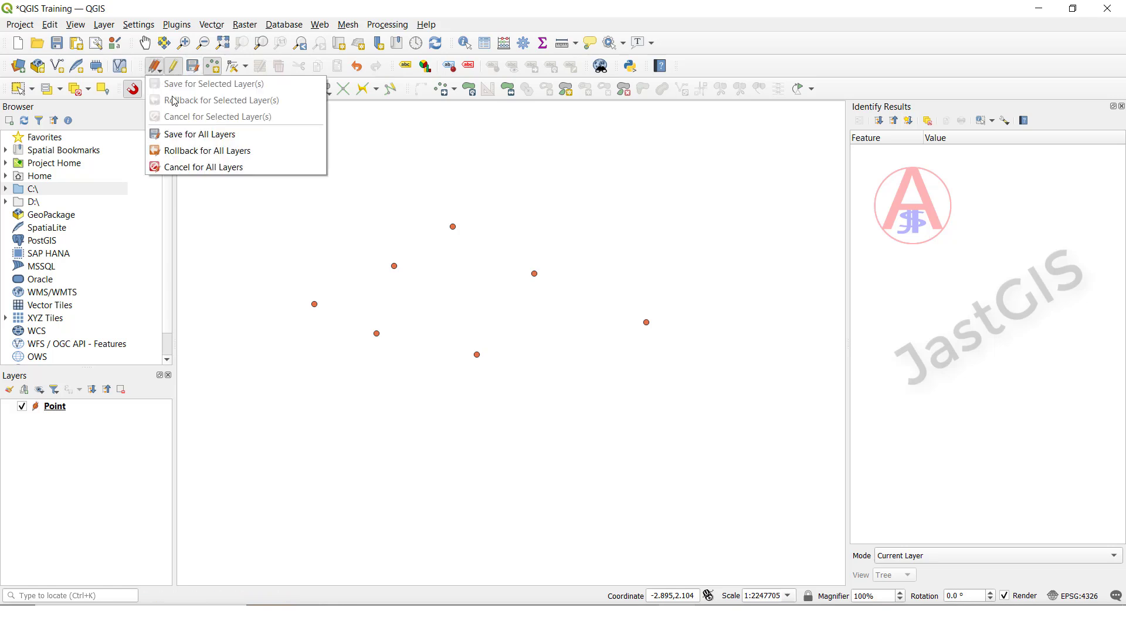
click(174, 74)
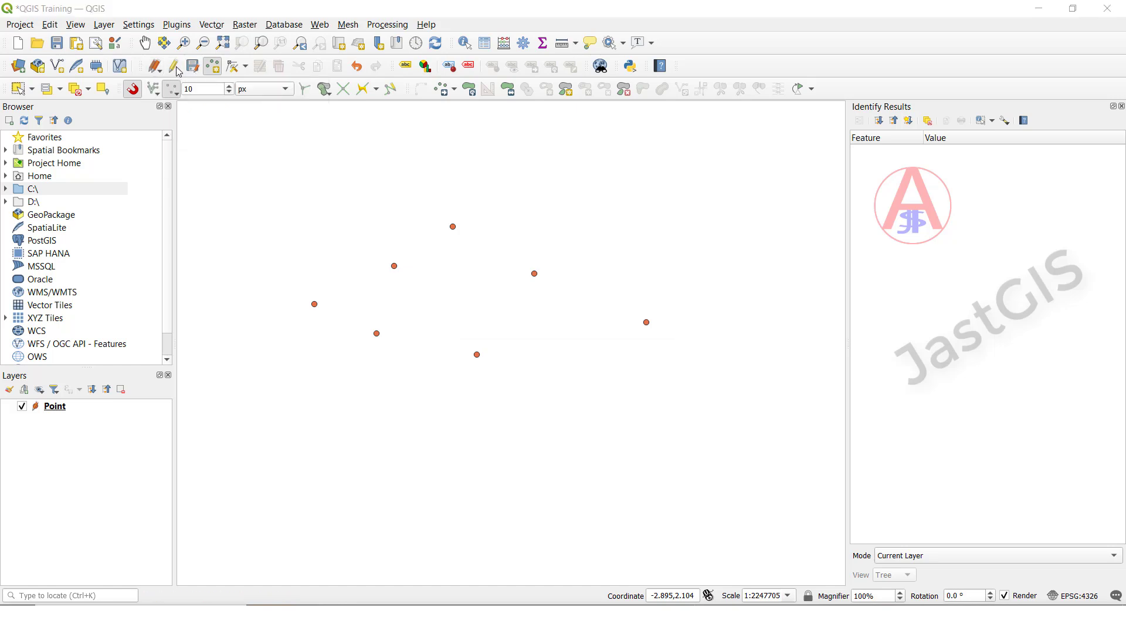
- Save the point edits and open the Point attribute table in edit mode
click(546, 319)
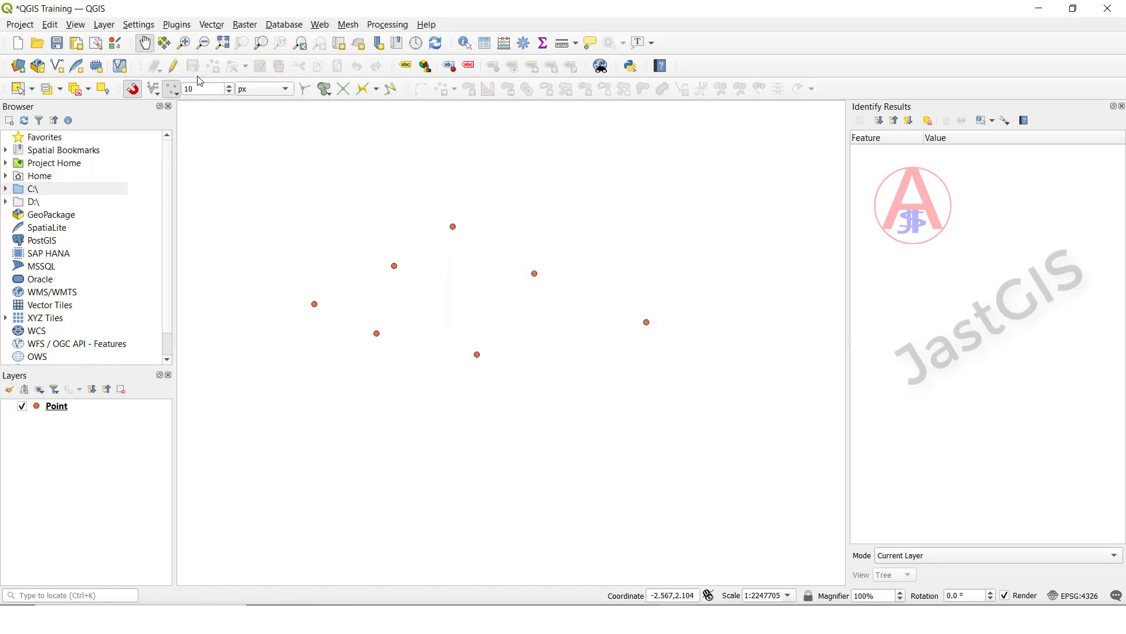
click(55, 413)
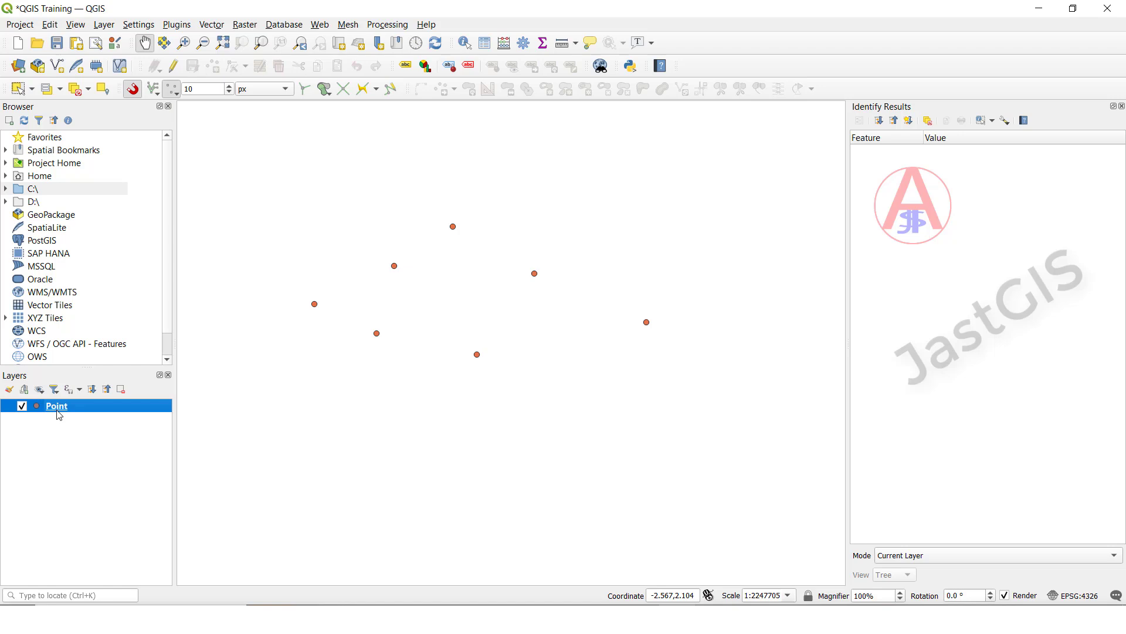
right_click(60, 415)
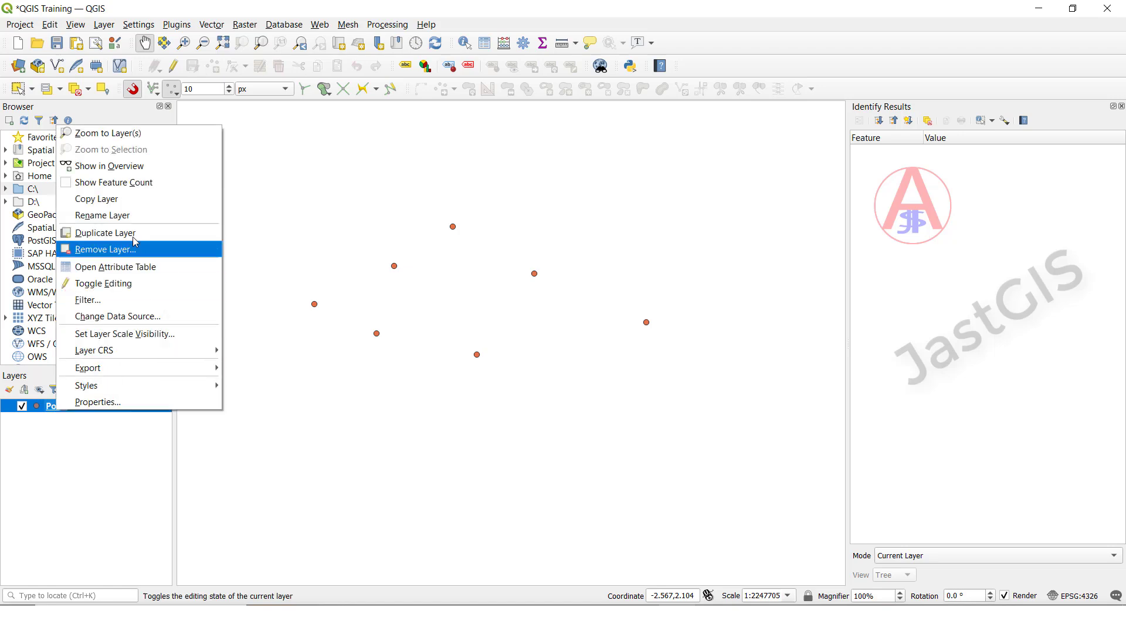
click(107, 267)
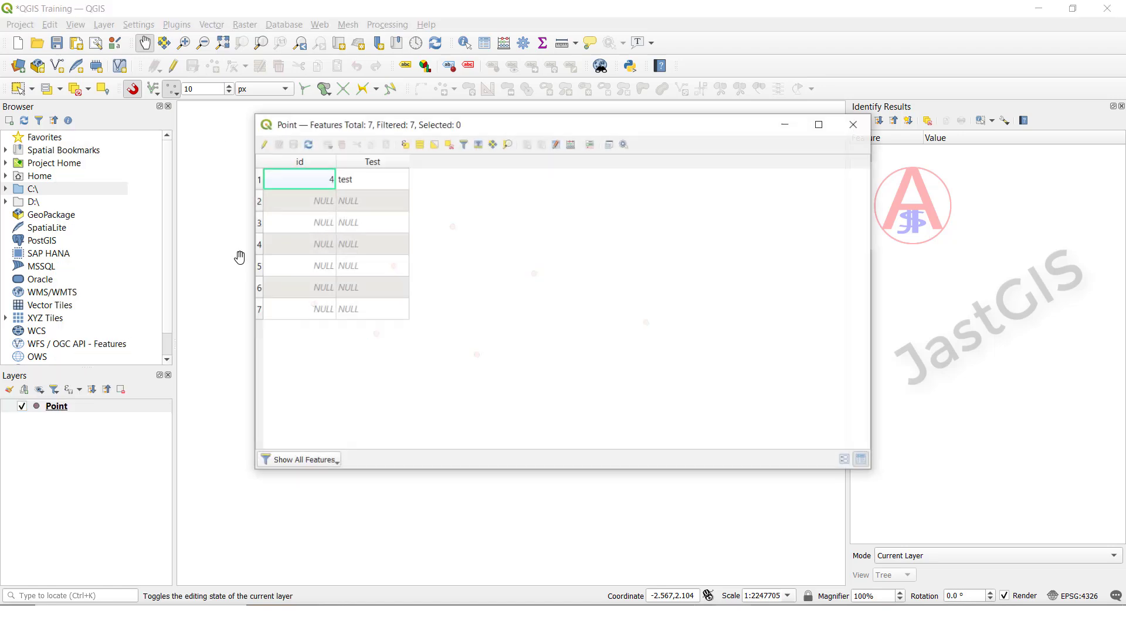
click(262, 145)
- Enter ids 6, 68 and 88 for rows two to four
double_click(304, 199)
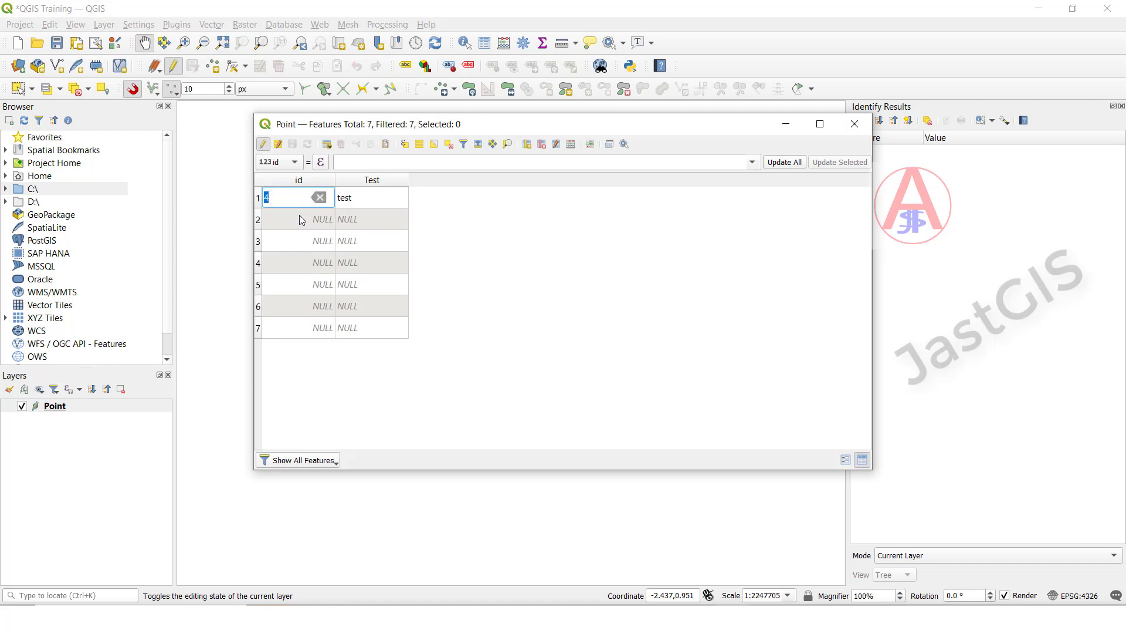
double_click(301, 220)
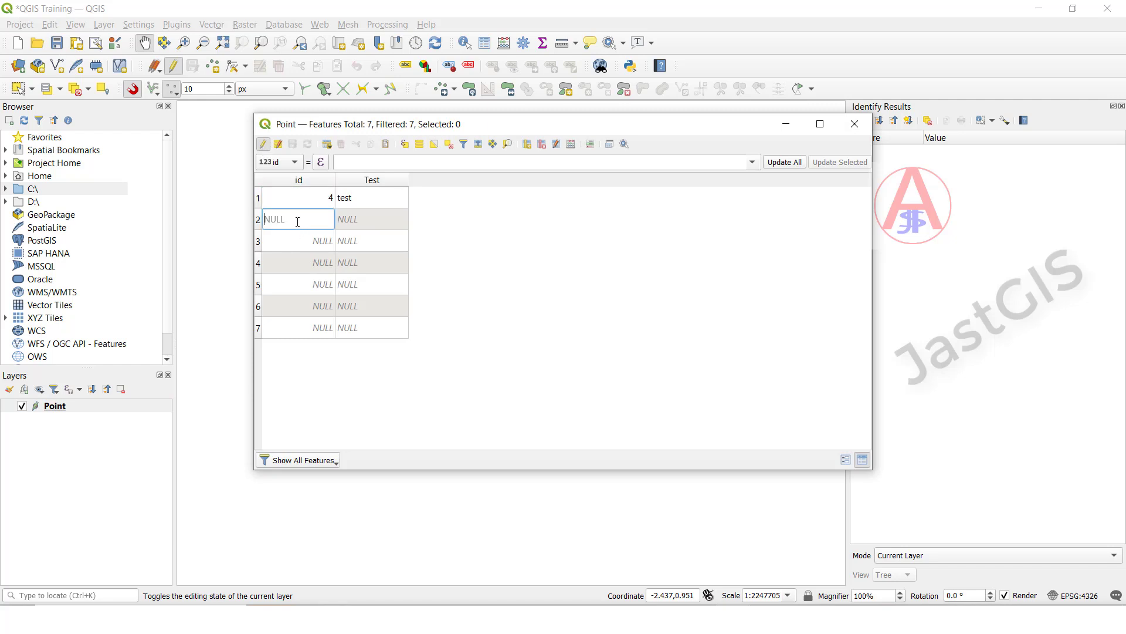
text(6)
double_click(310, 243)
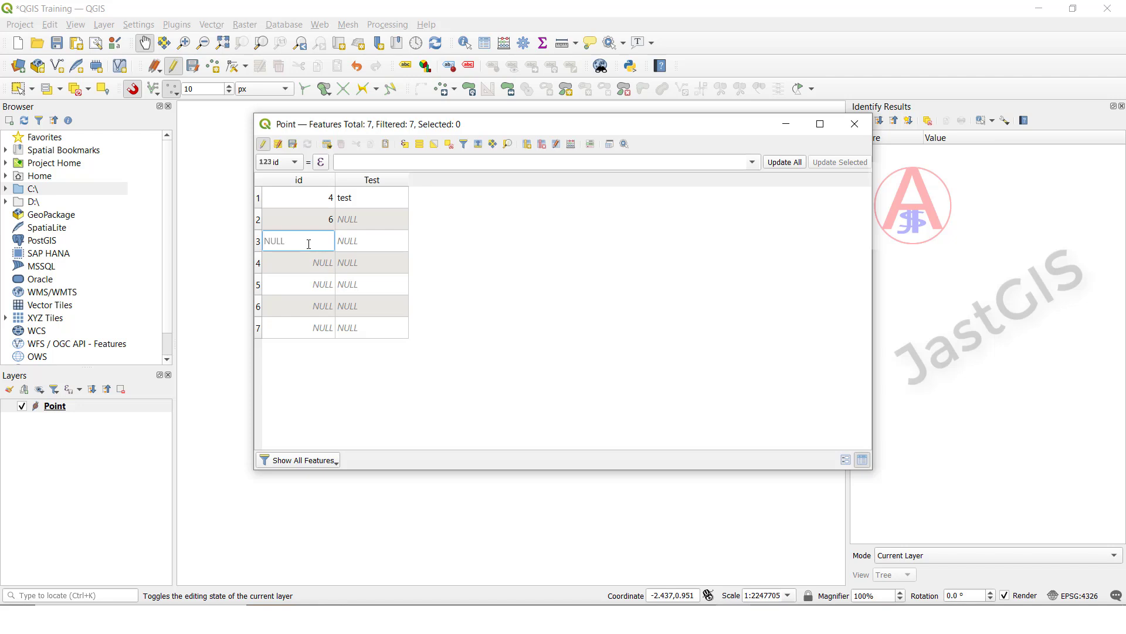
text(68)
double_click(307, 263)
text(88)
- Fill in the Test values testyyy, aaa and aaaa for the points
double_click(388, 261)
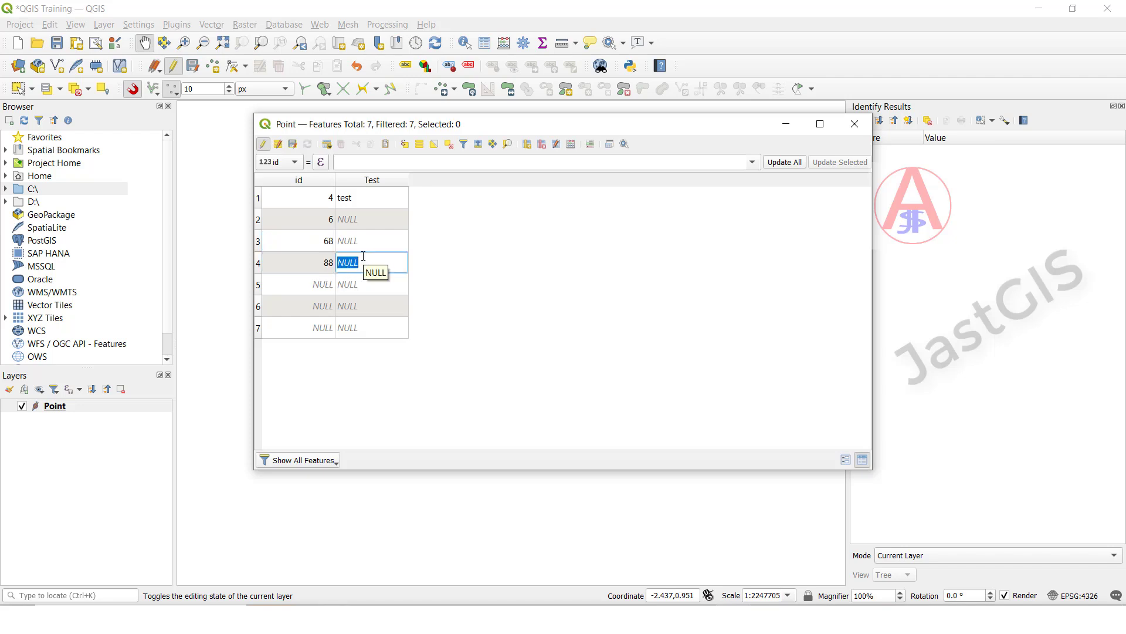
text(testyyy)
double_click(390, 237)
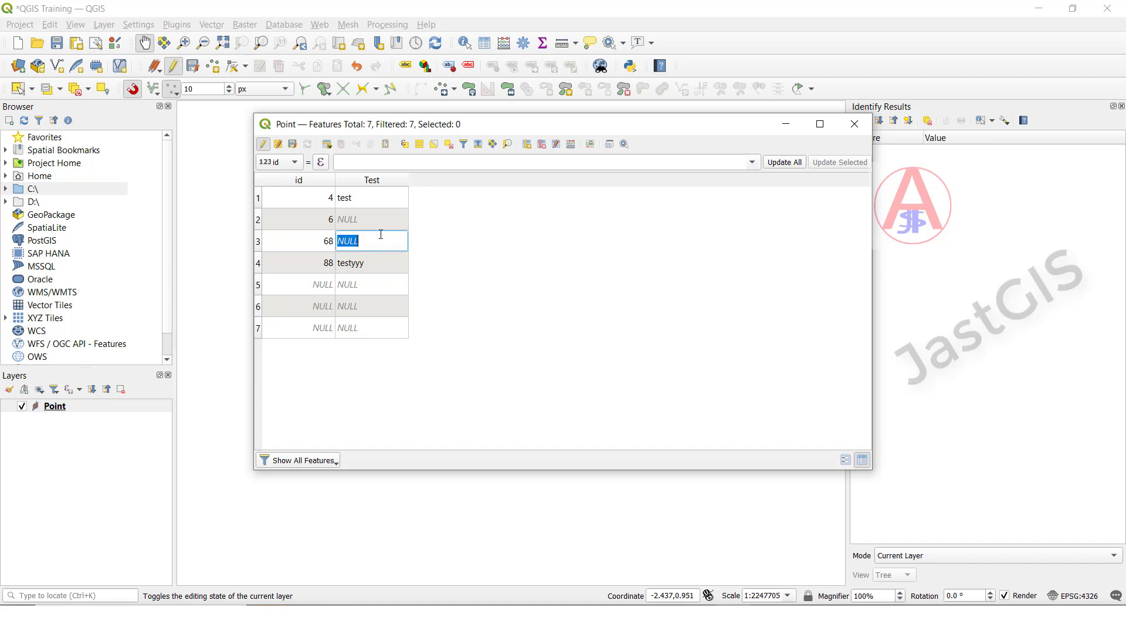
text(aaa)
double_click(370, 228)
text(a)
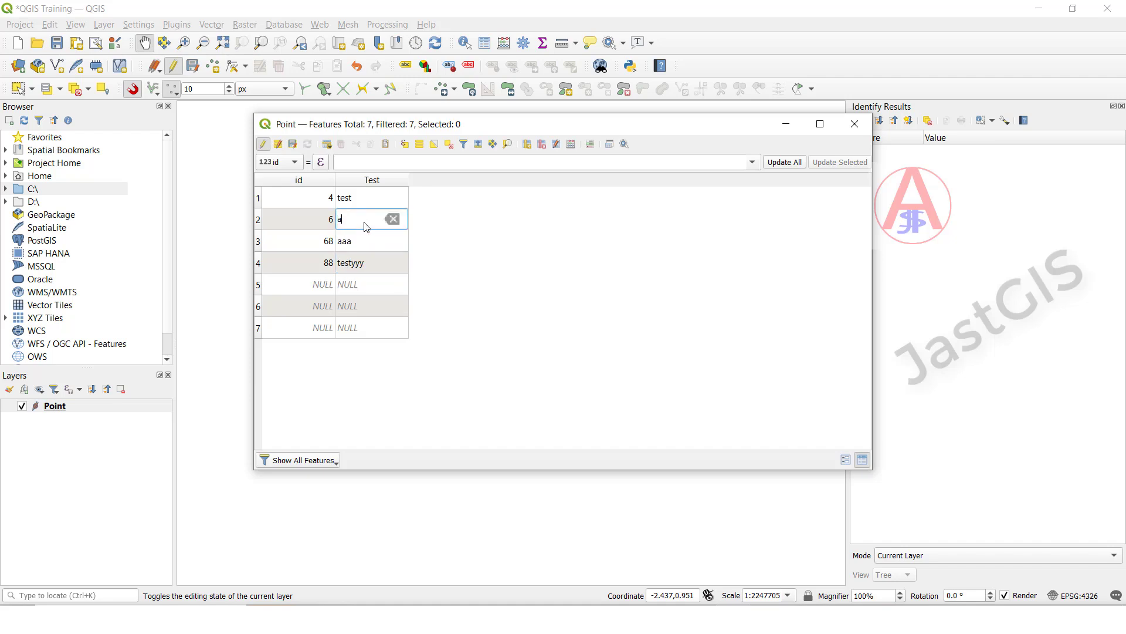
double_click(361, 204)
double_click(363, 262)
double_click(364, 299)
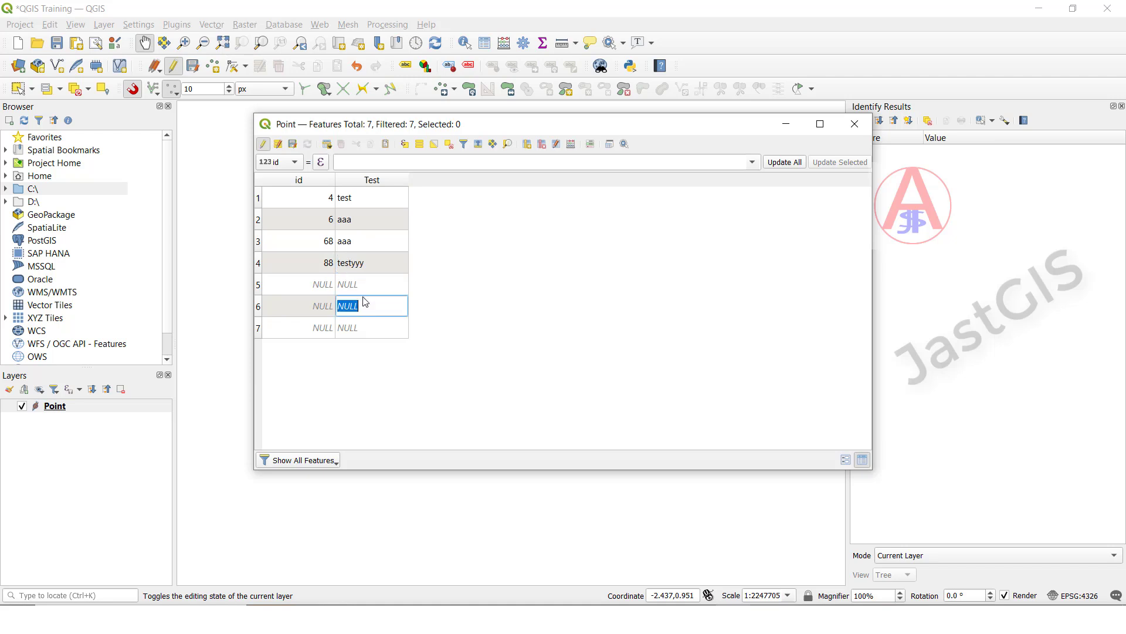
text(aaaa)
- Save the Point edits, turn editing off and close the attribute table
click(291, 146)
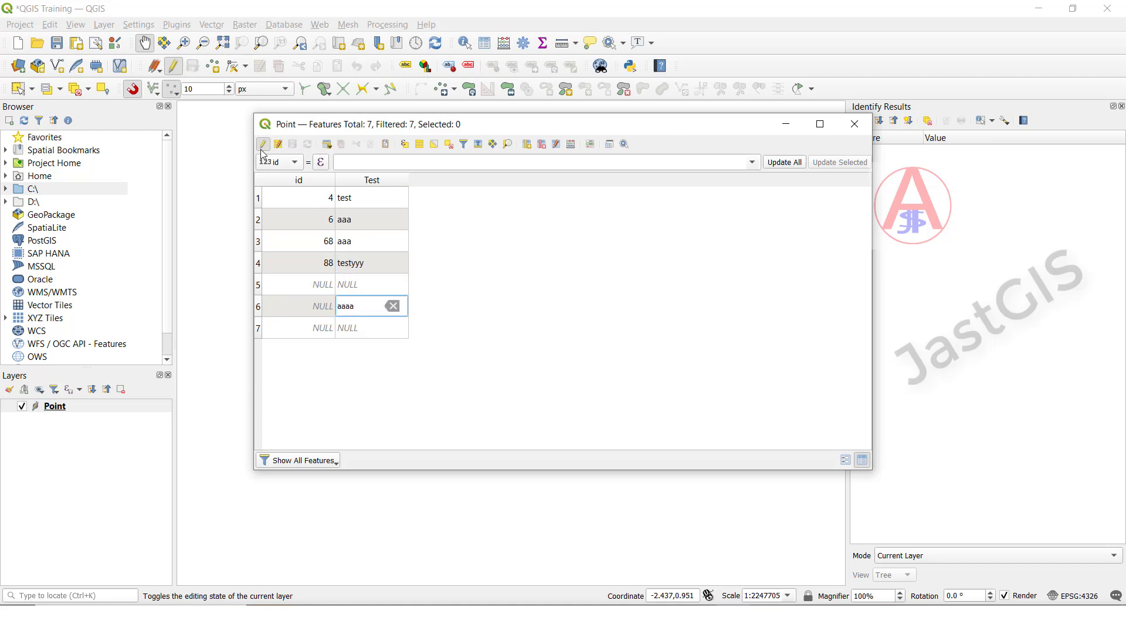
click(263, 148)
click(554, 317)
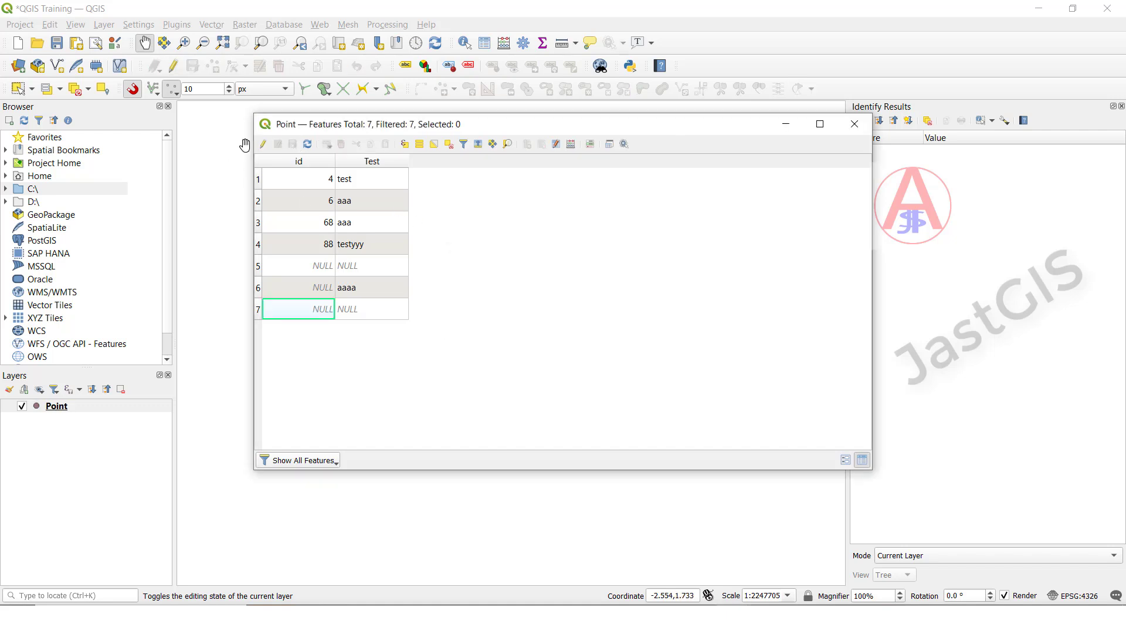
click(370, 221)
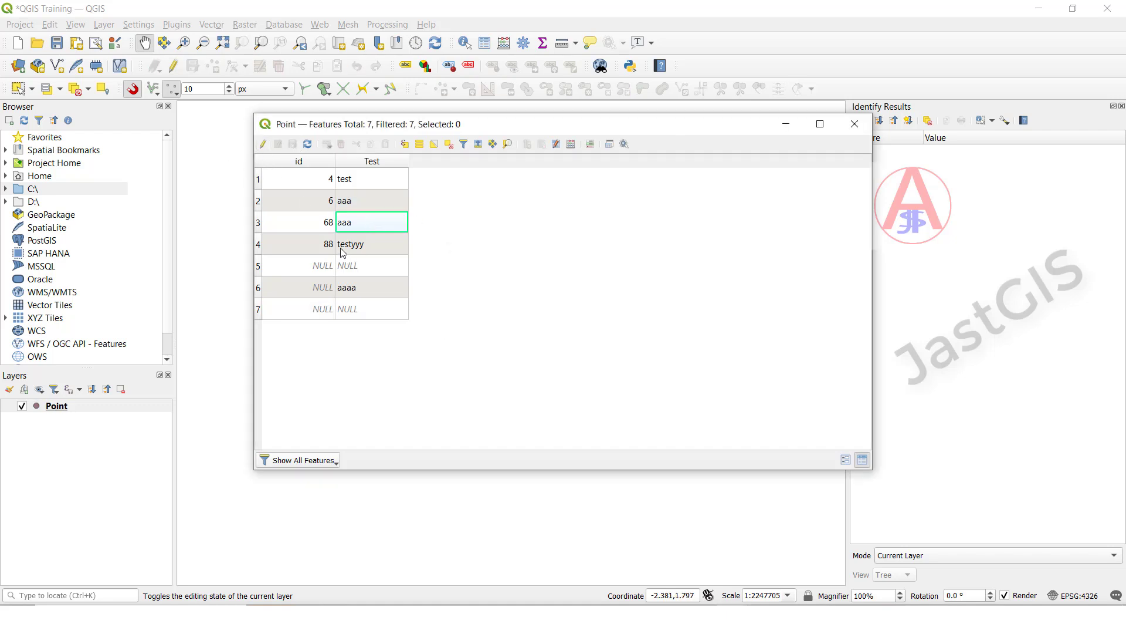
click(366, 249)
click(314, 218)
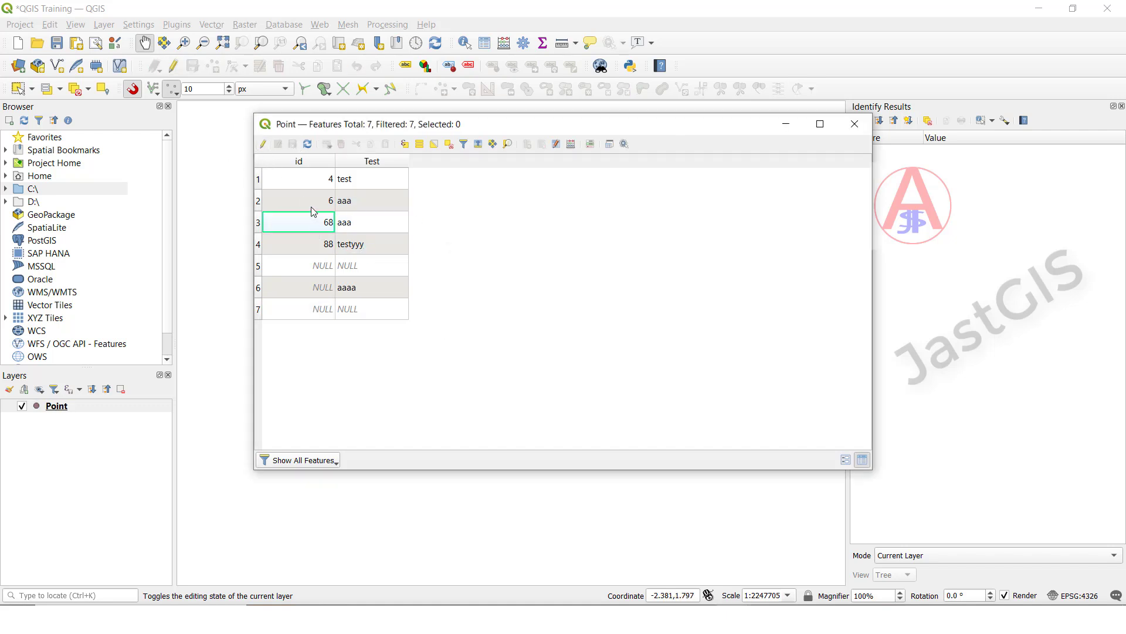
click(855, 124)
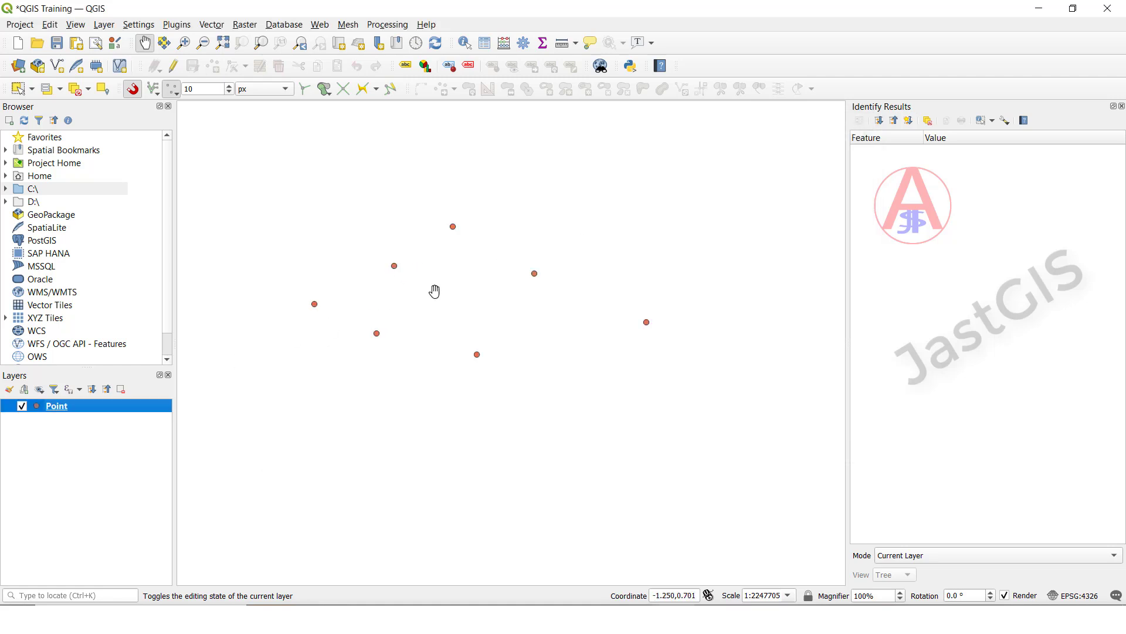
click(62, 443)
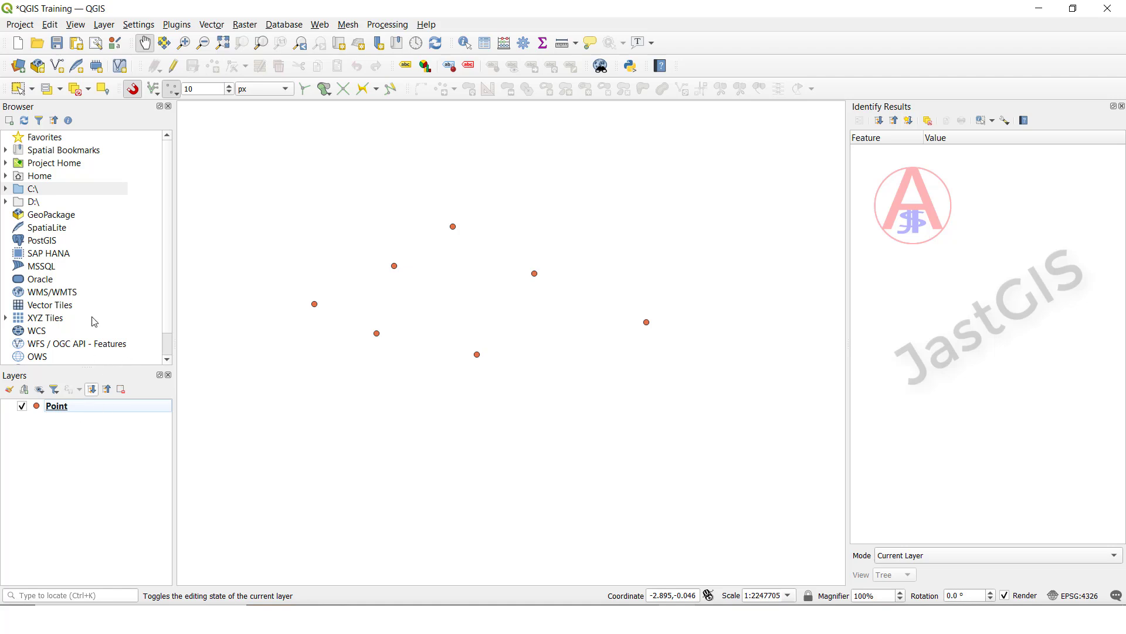
click(105, 25)
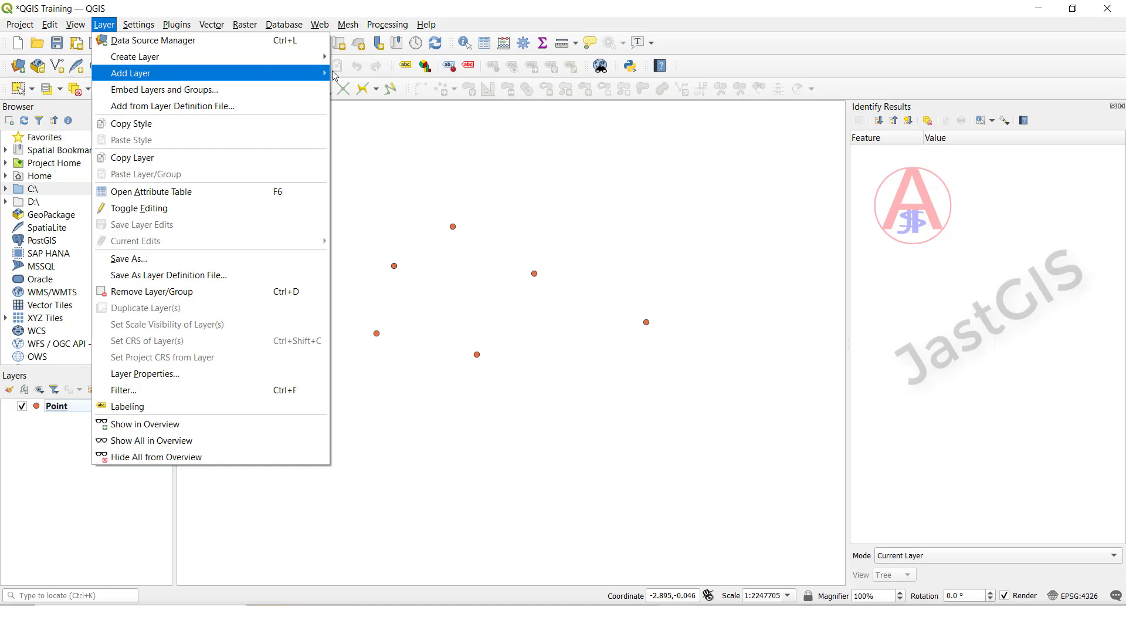
- Start a new shapefile Line.shp with LineString geometry
mouse_move(306, 68)
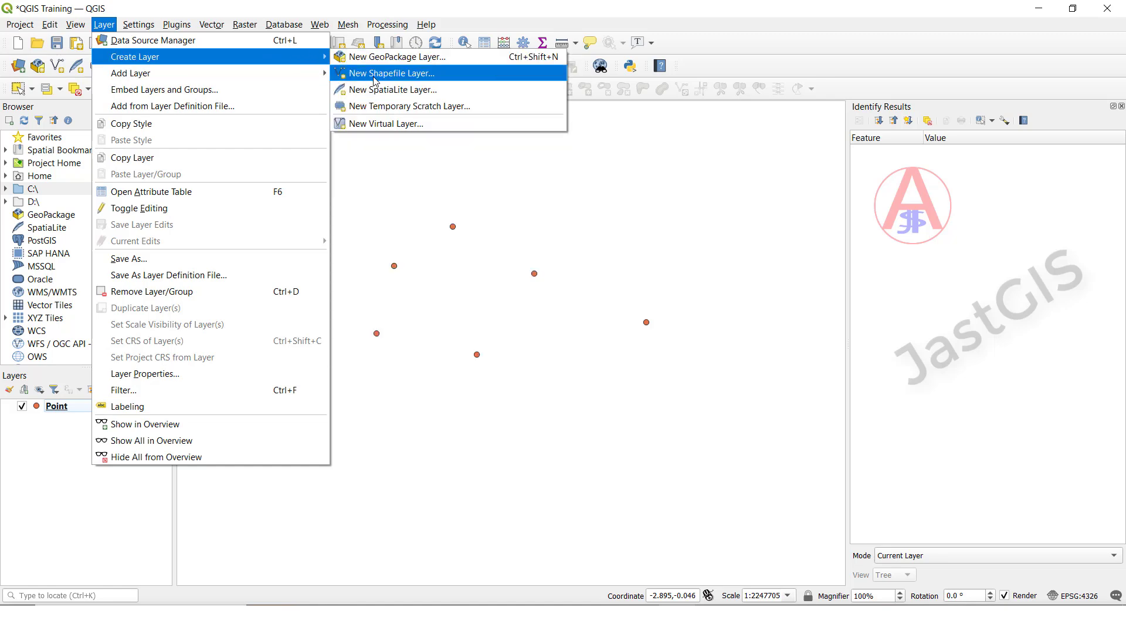
click(390, 75)
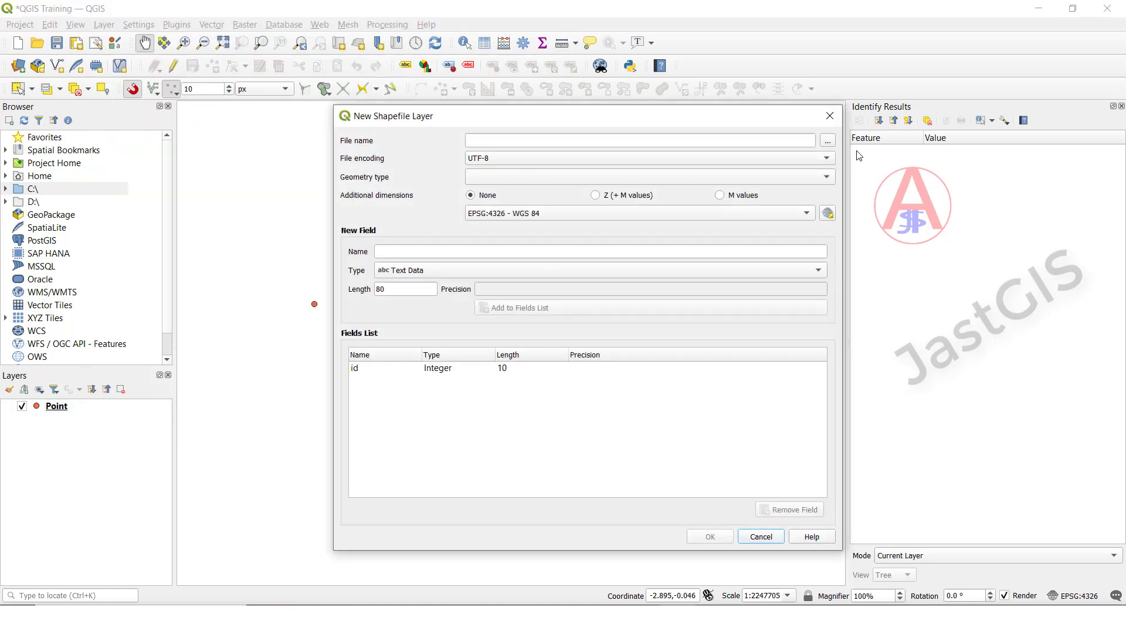
click(828, 140)
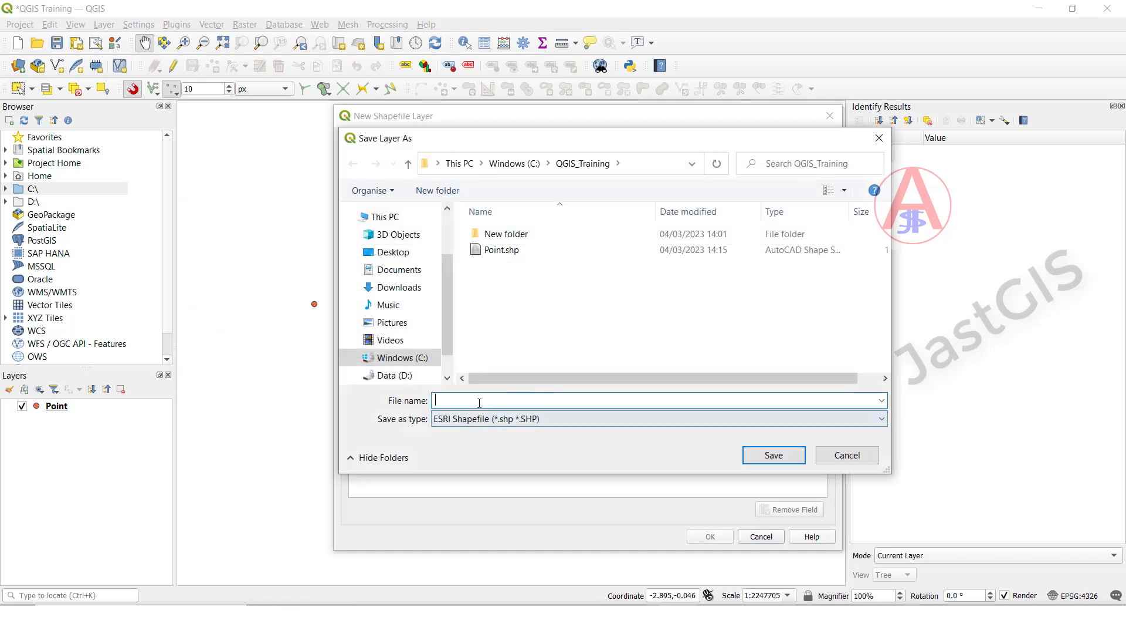
text(Line)
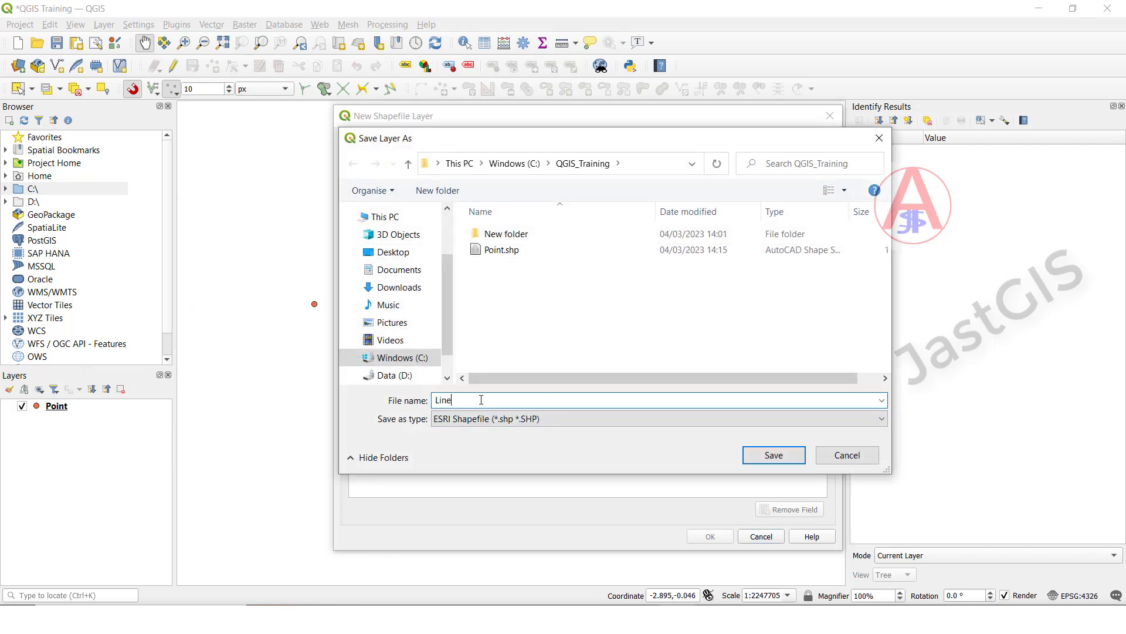
key(Return)
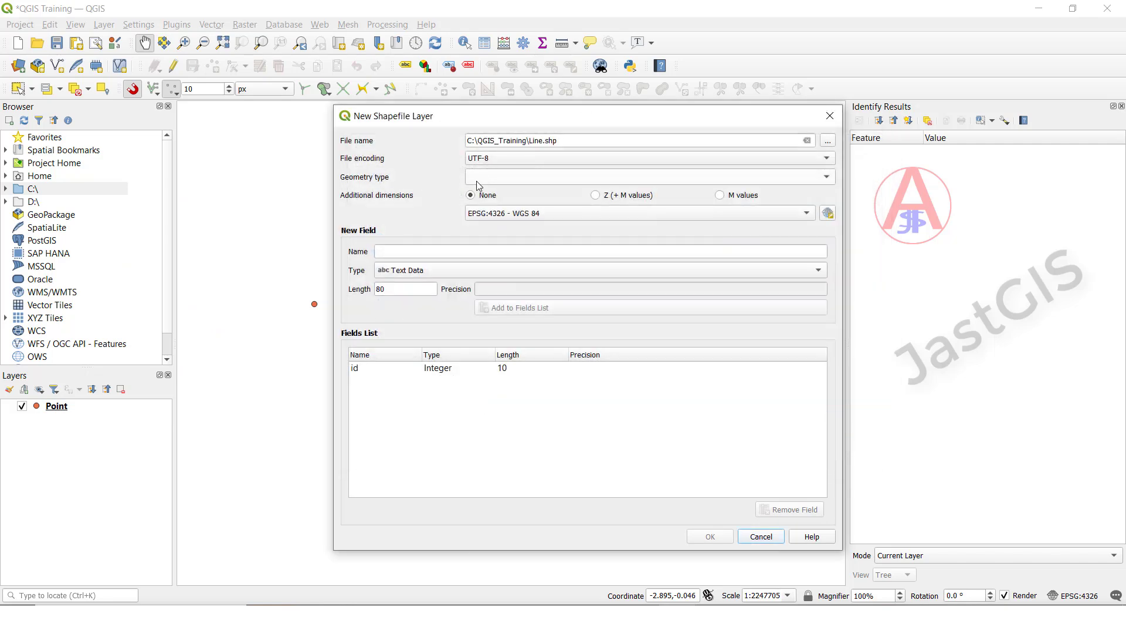
click(515, 182)
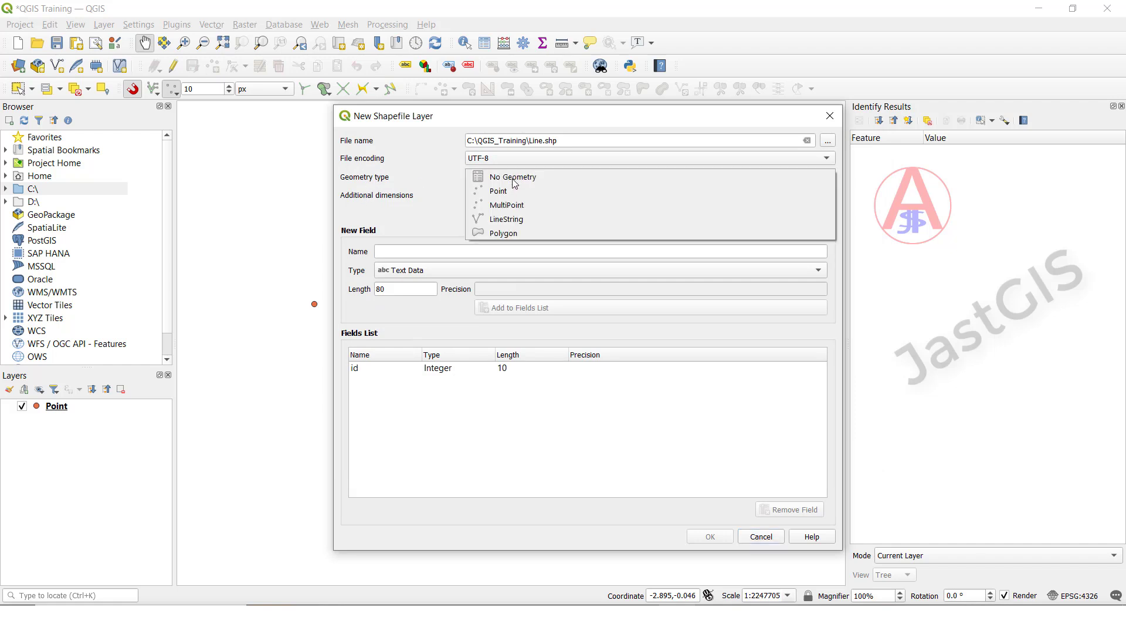
click(508, 219)
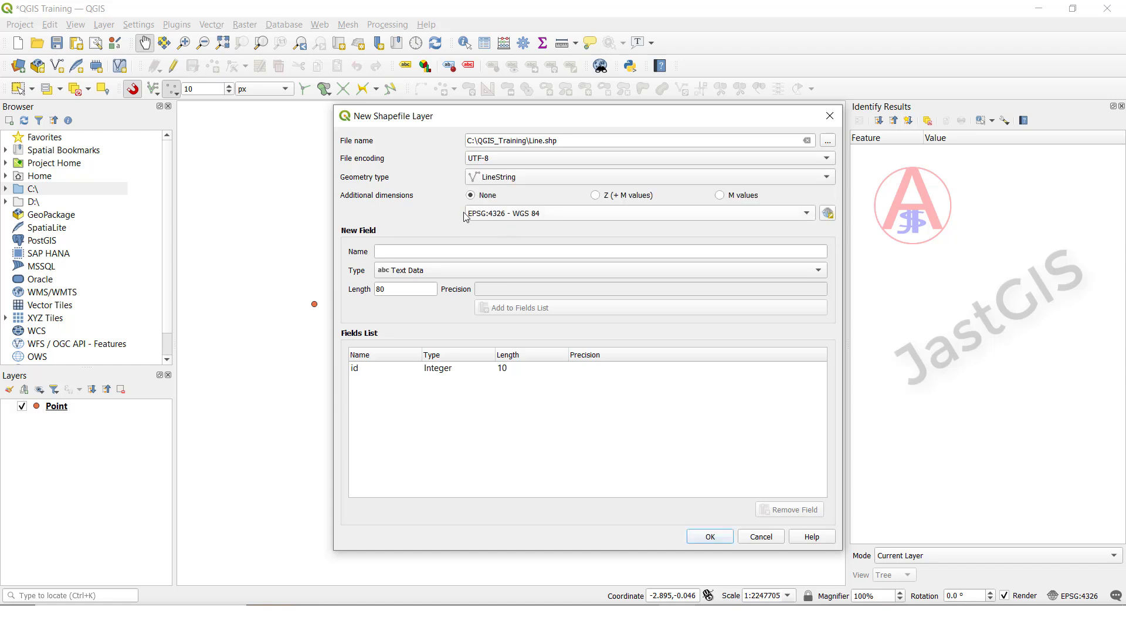
- Add an Integer field floor of length 2, create the Line layer and select it
click(449, 253)
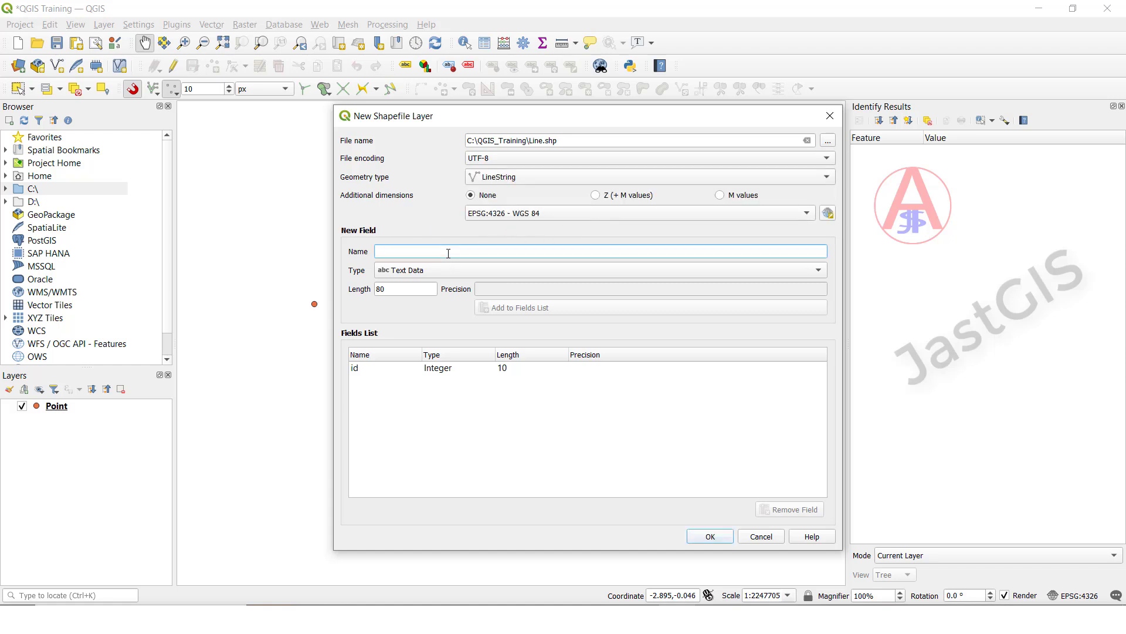
text(flor)
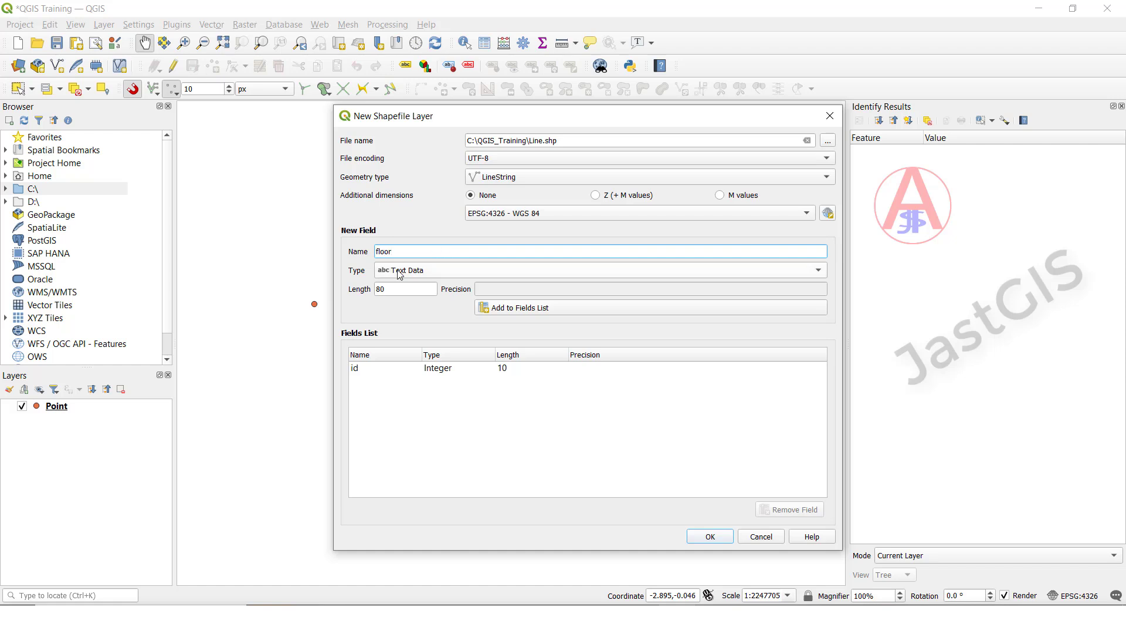
click(425, 271)
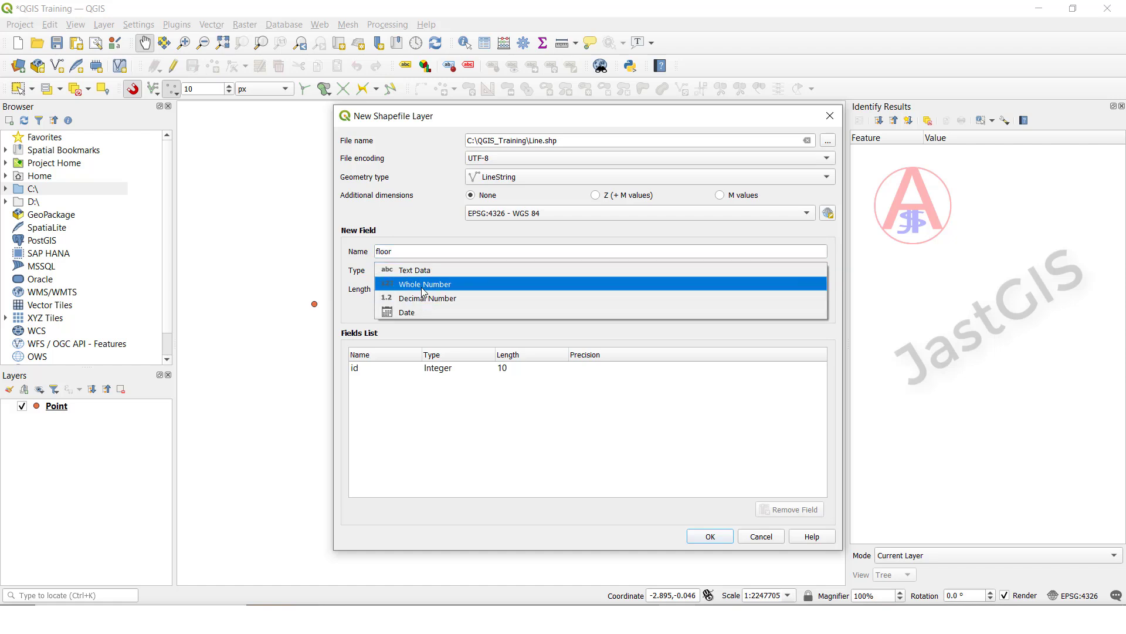
click(423, 286)
key(Tab)
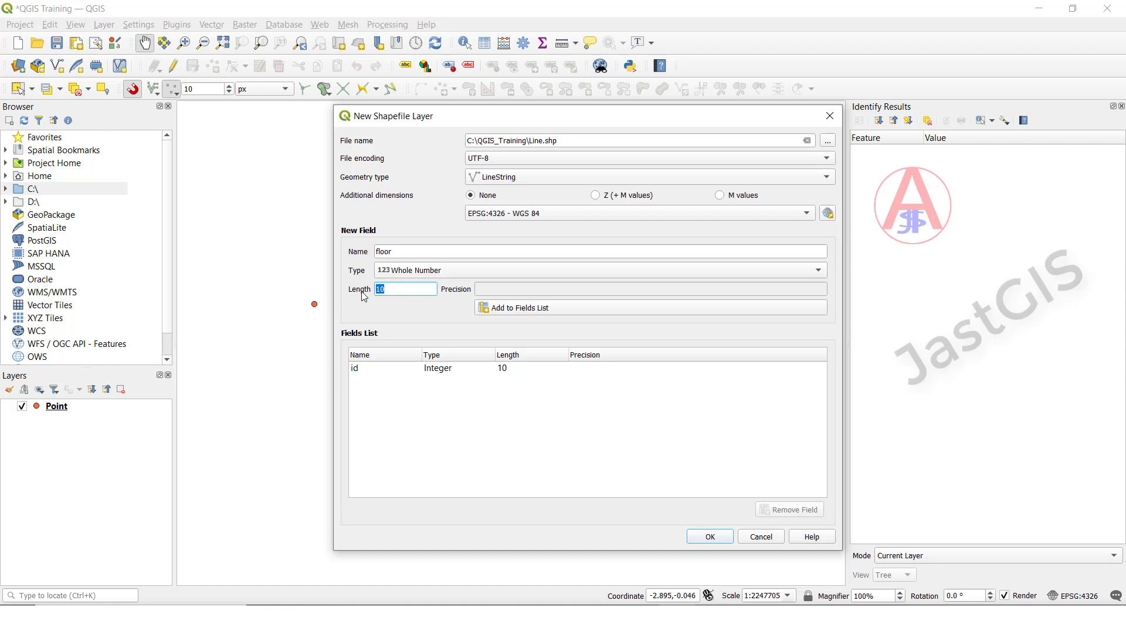
text(2)
click(520, 310)
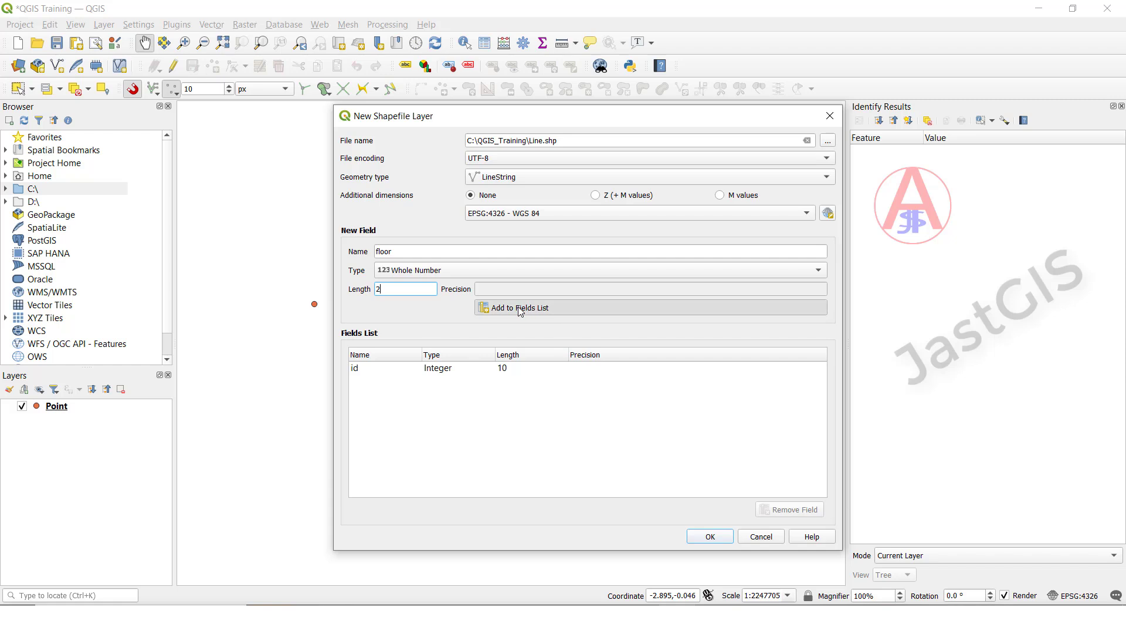
click(708, 536)
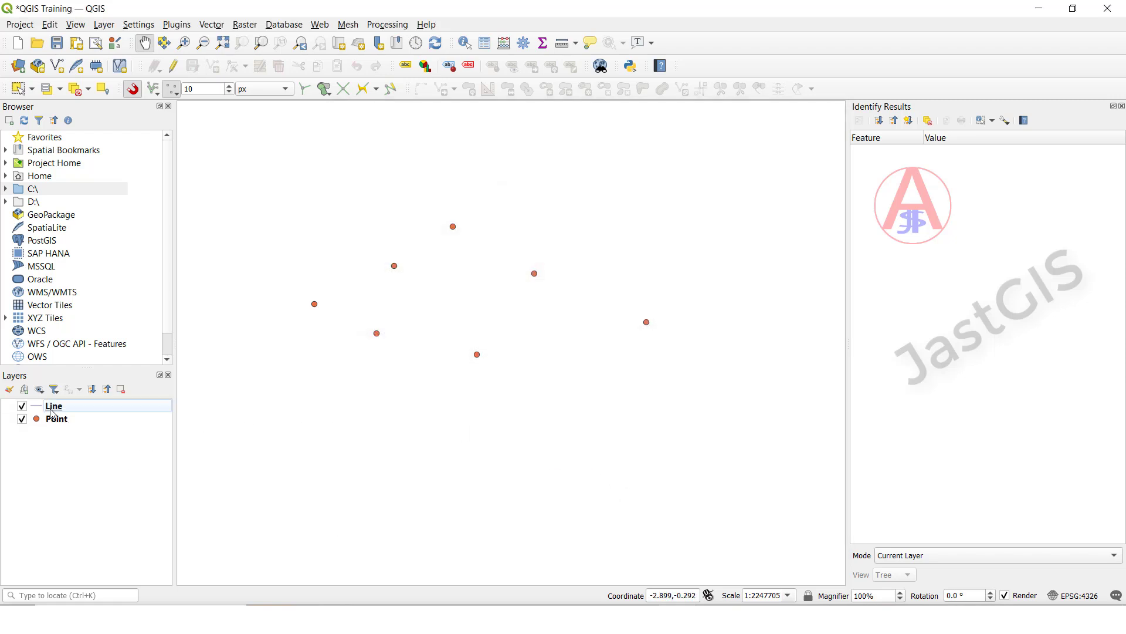
click(53, 410)
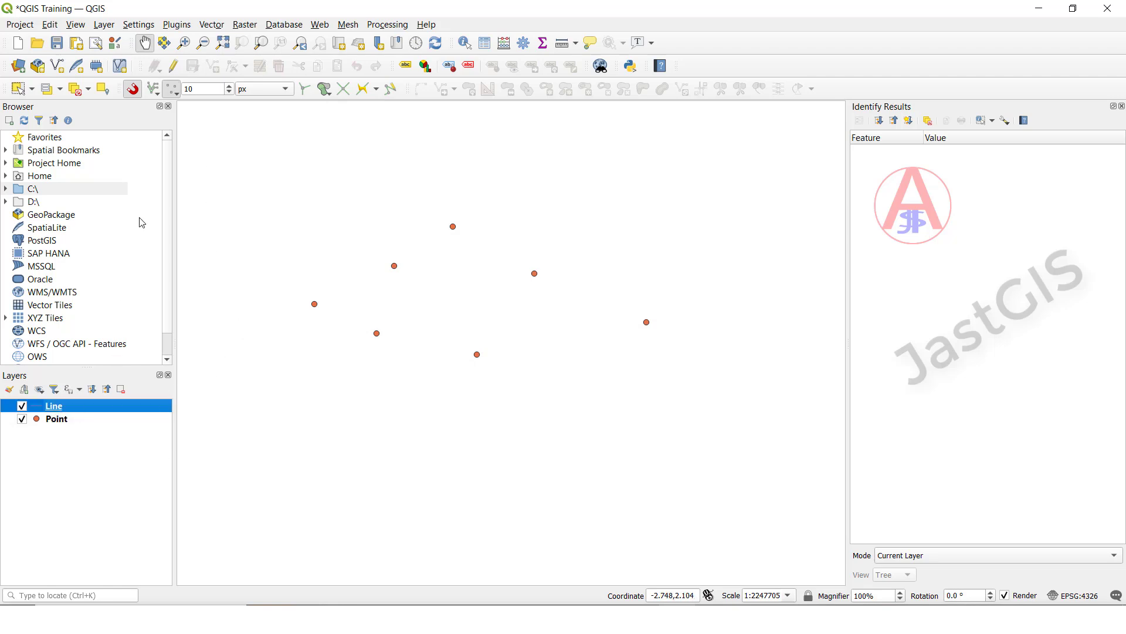
- Turn on editing and digitize a line arcing across the top, without attributes
click(175, 68)
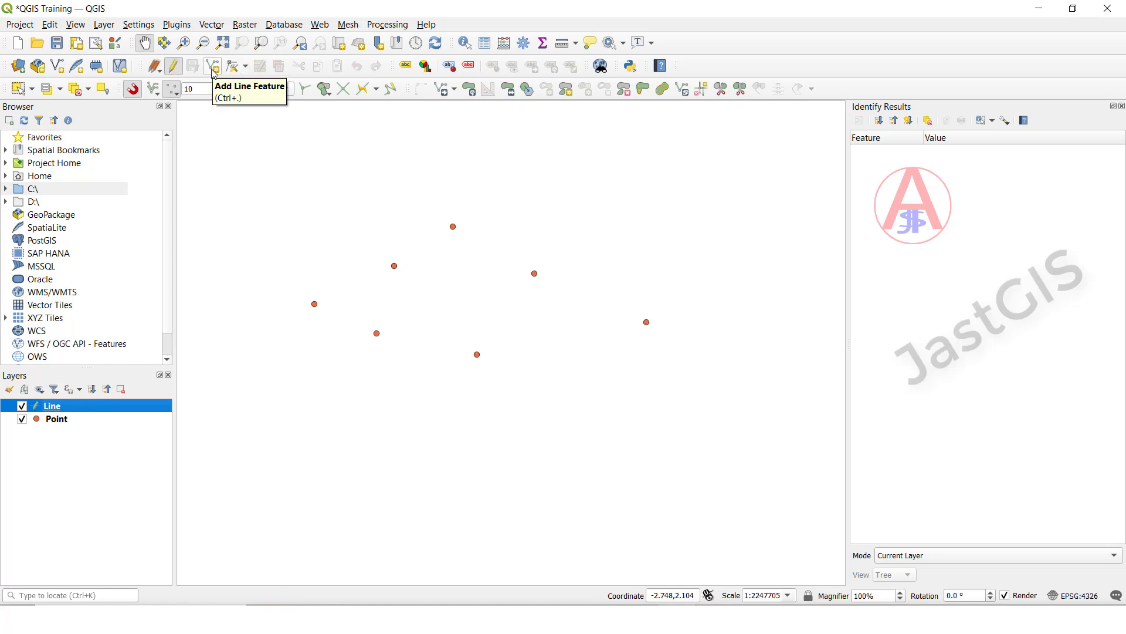
click(215, 73)
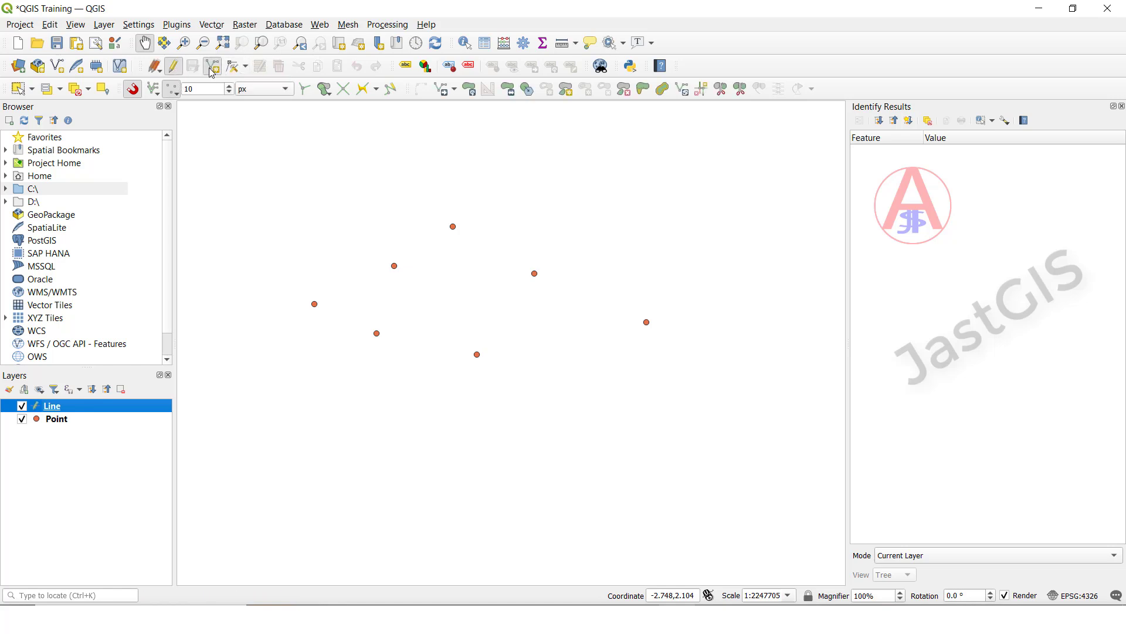
click(394, 266)
click(394, 182)
click(493, 162)
click(590, 165)
click(673, 217)
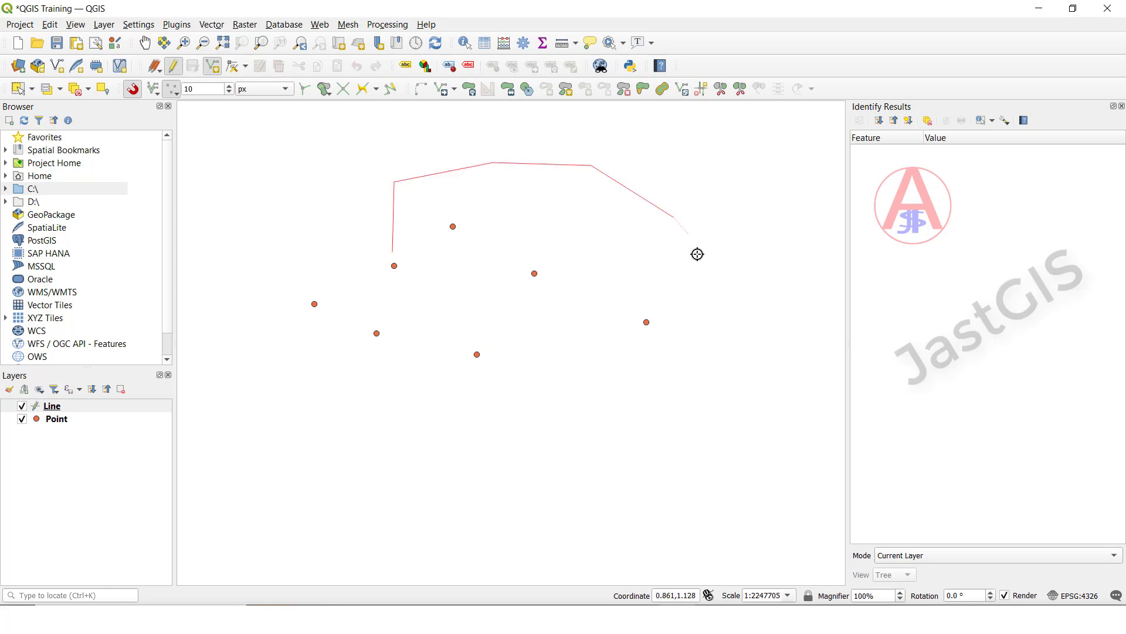
click(705, 281)
click(692, 321)
right_click(693, 321)
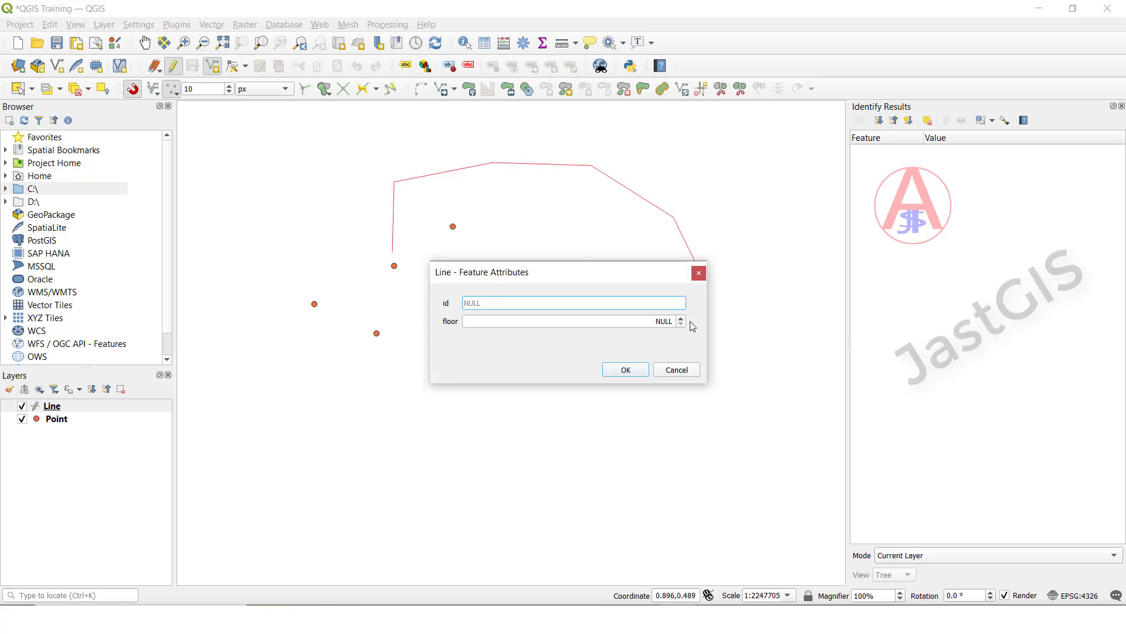
click(634, 371)
- Draw a short line near the lower left and a vertical line near the centre
click(390, 462)
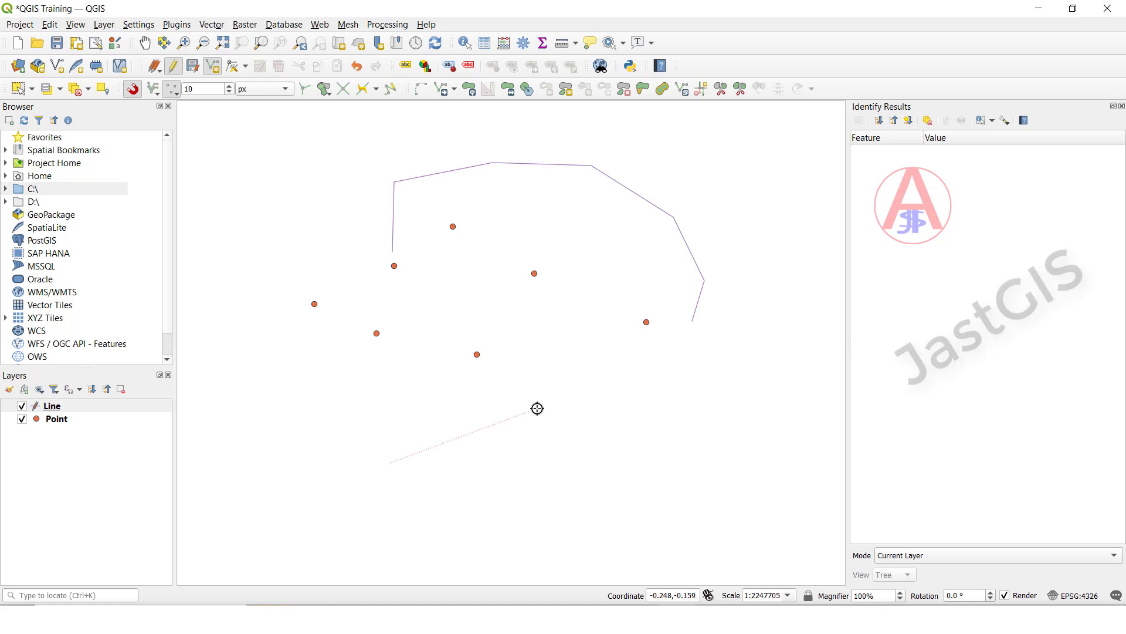
click(538, 408)
right_click(540, 407)
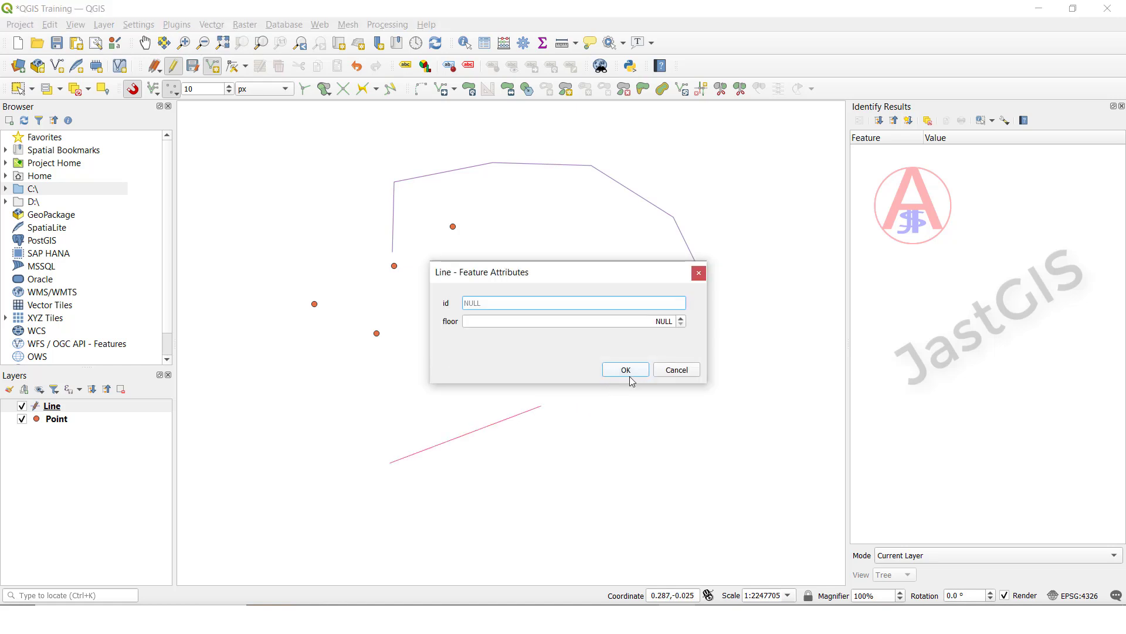
click(626, 370)
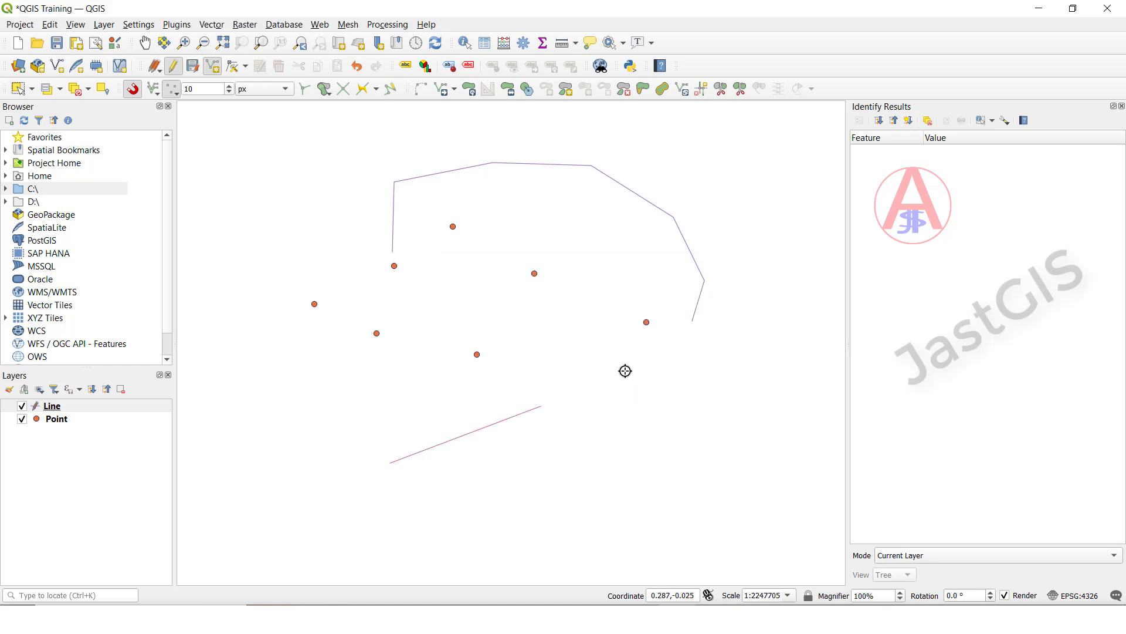
click(599, 405)
click(594, 247)
right_click(606, 242)
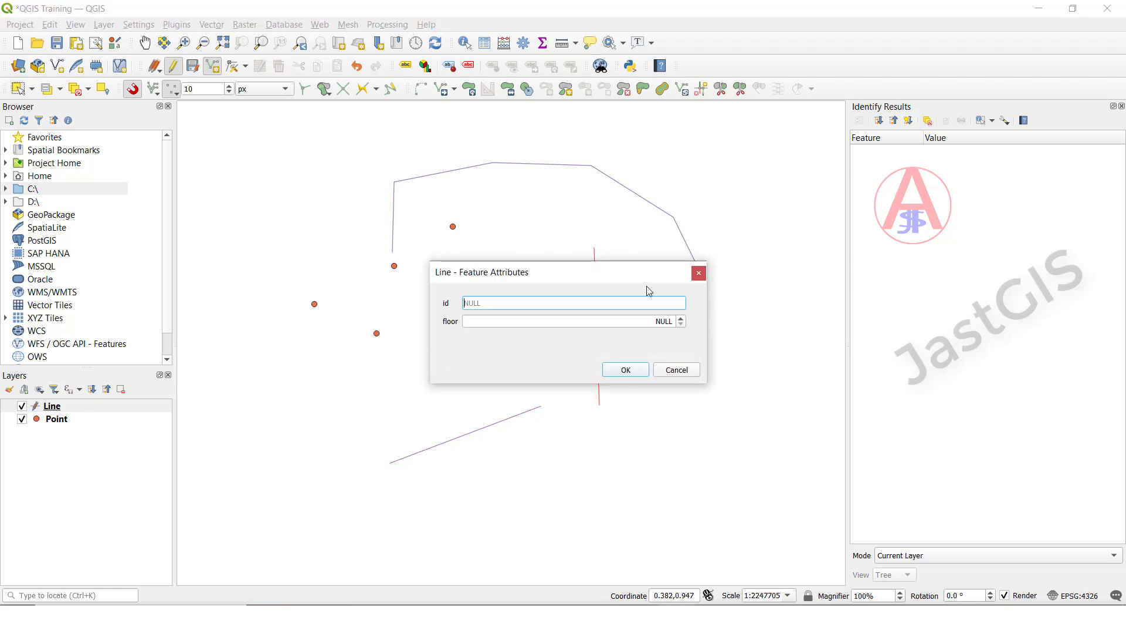
click(624, 370)
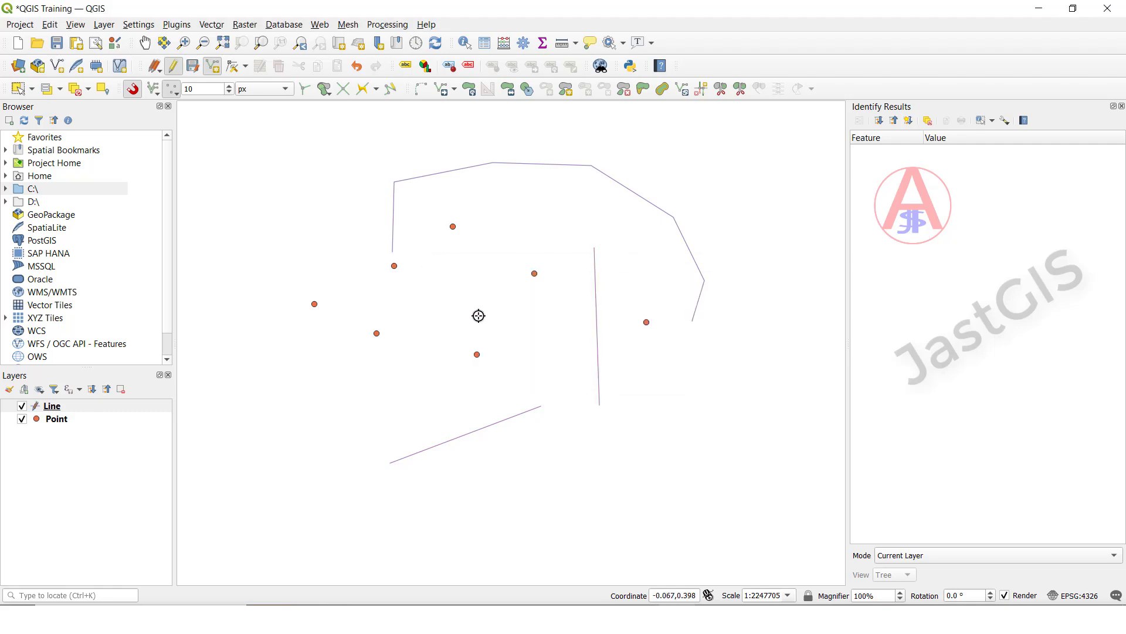
- Open the Line layer's attribute table
click(60, 409)
double_click(63, 410)
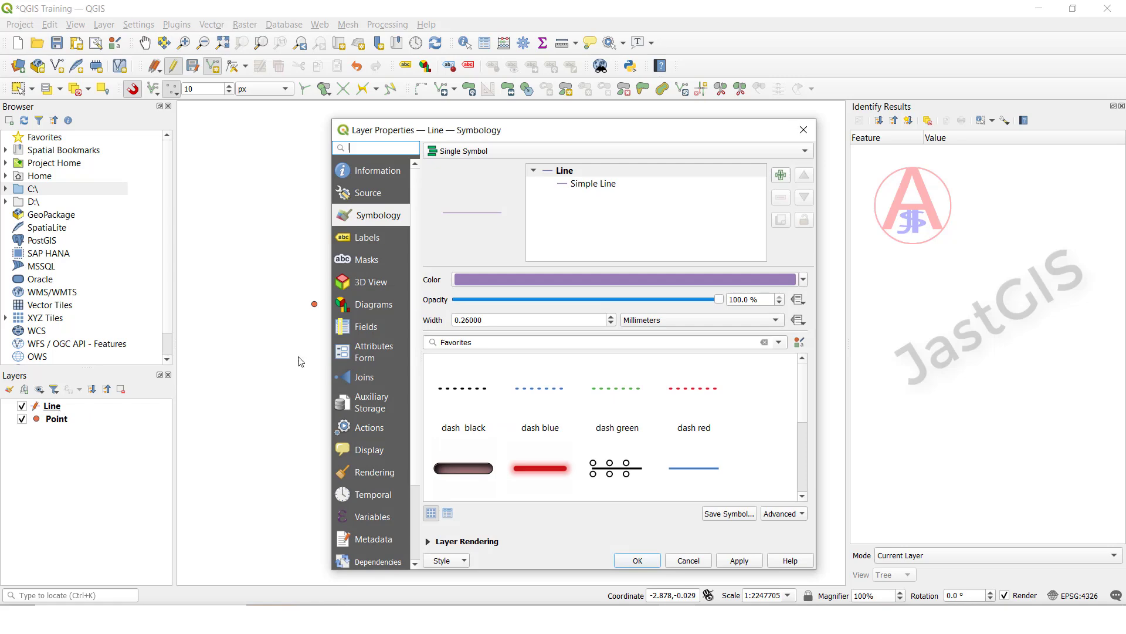
click(804, 125)
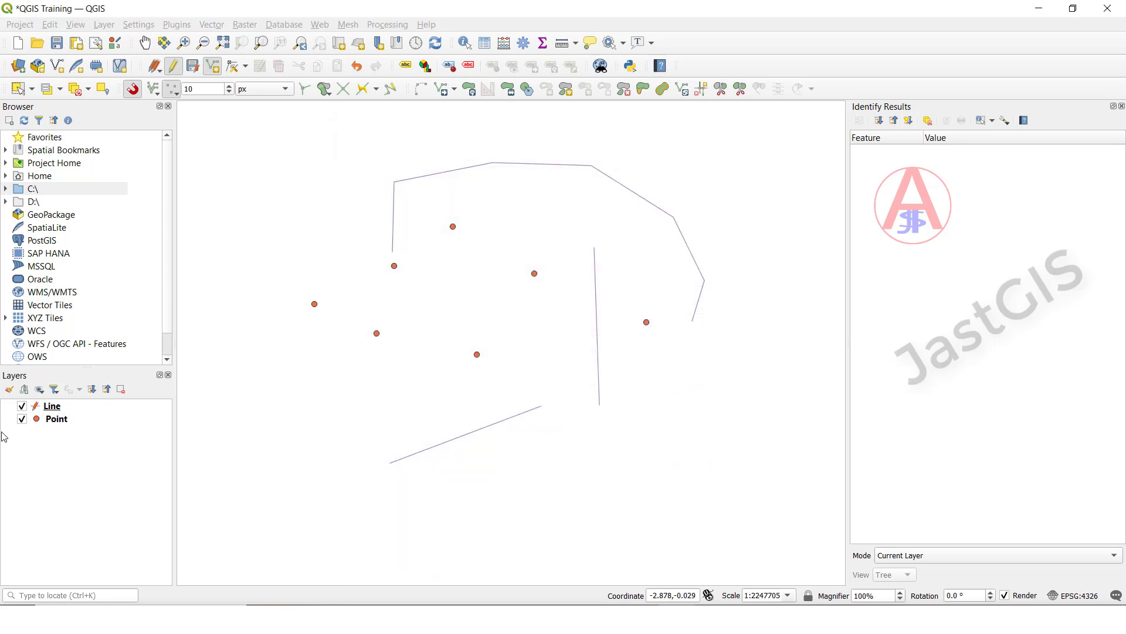
right_click(48, 406)
click(100, 231)
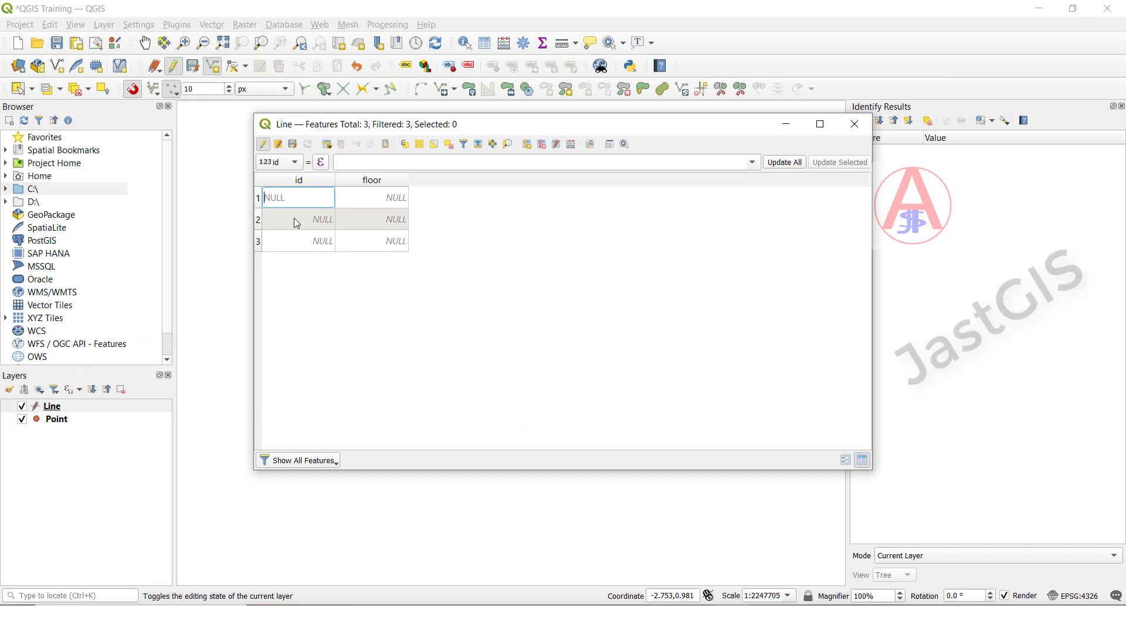
- Resume editing with Ctrl+E and set id 5 on all three lines
click(278, 144)
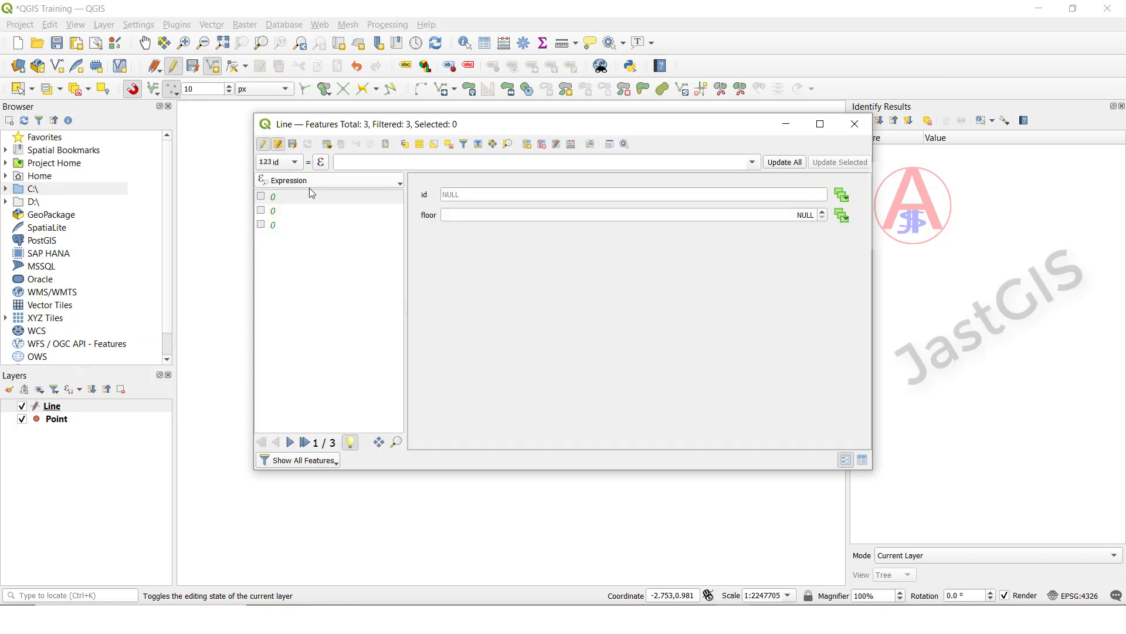
click(263, 145)
click(546, 314)
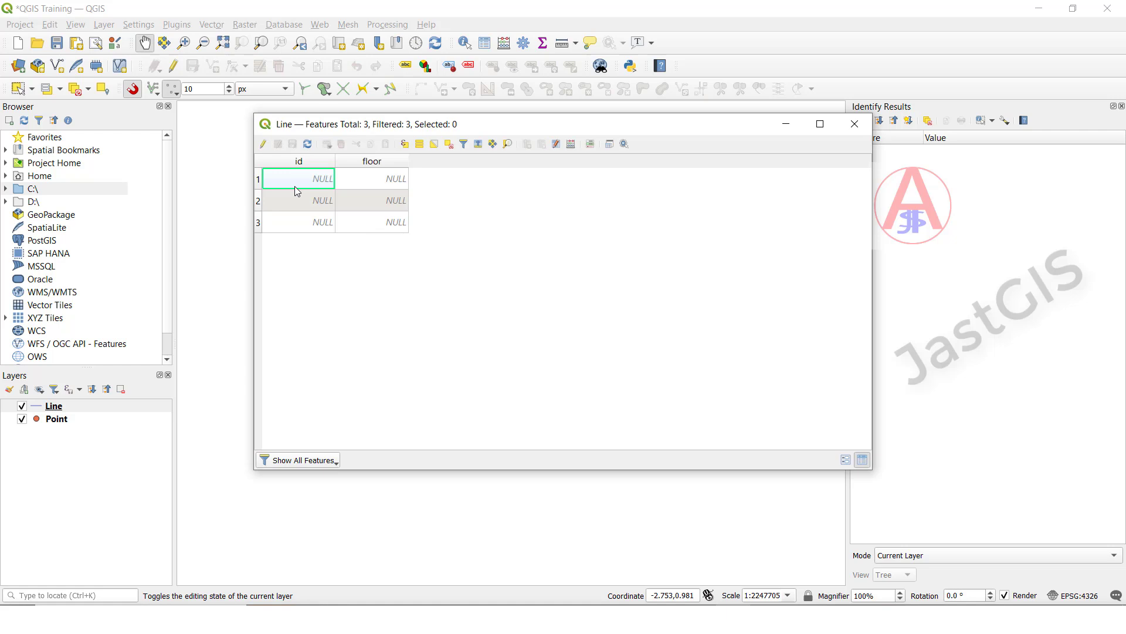
key(ctrl+e)
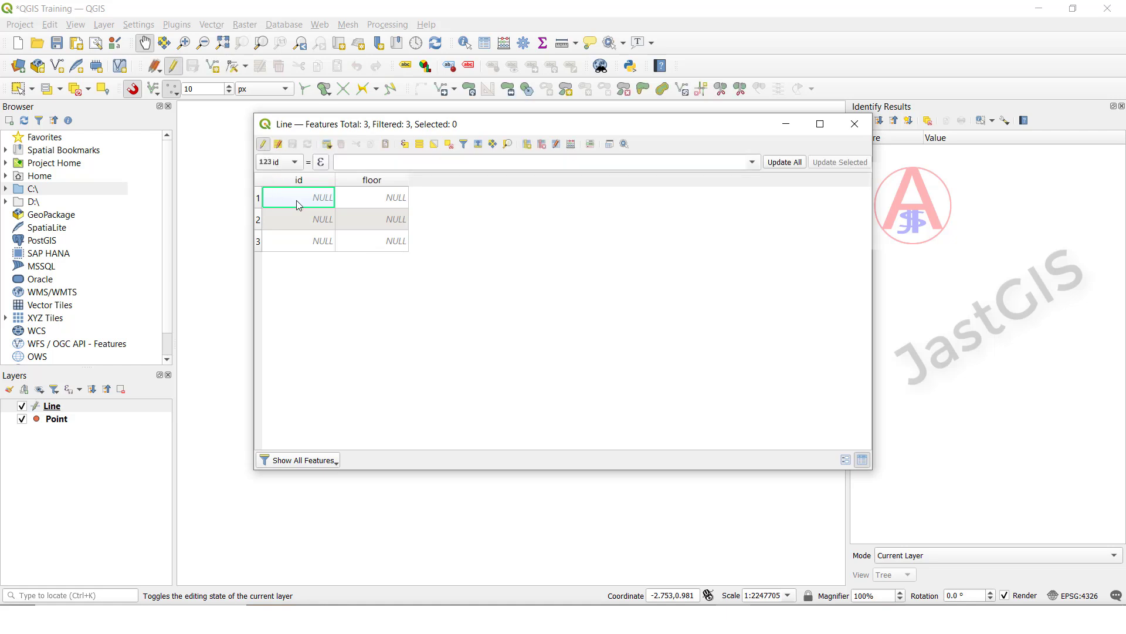
double_click(297, 200)
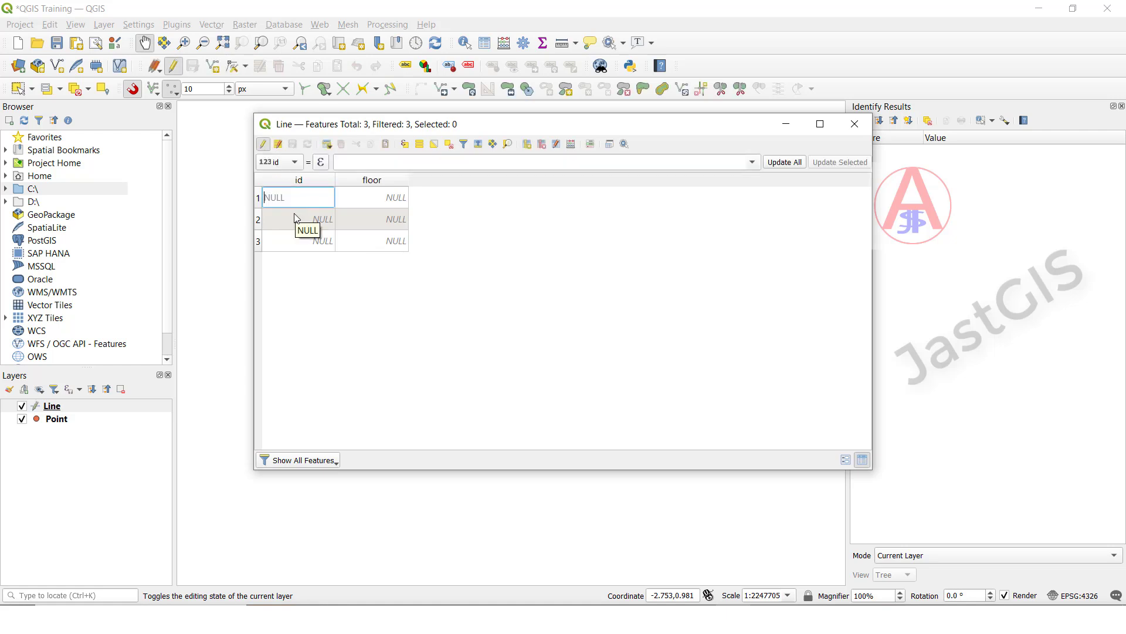
text(5)
double_click(295, 219)
text(5)
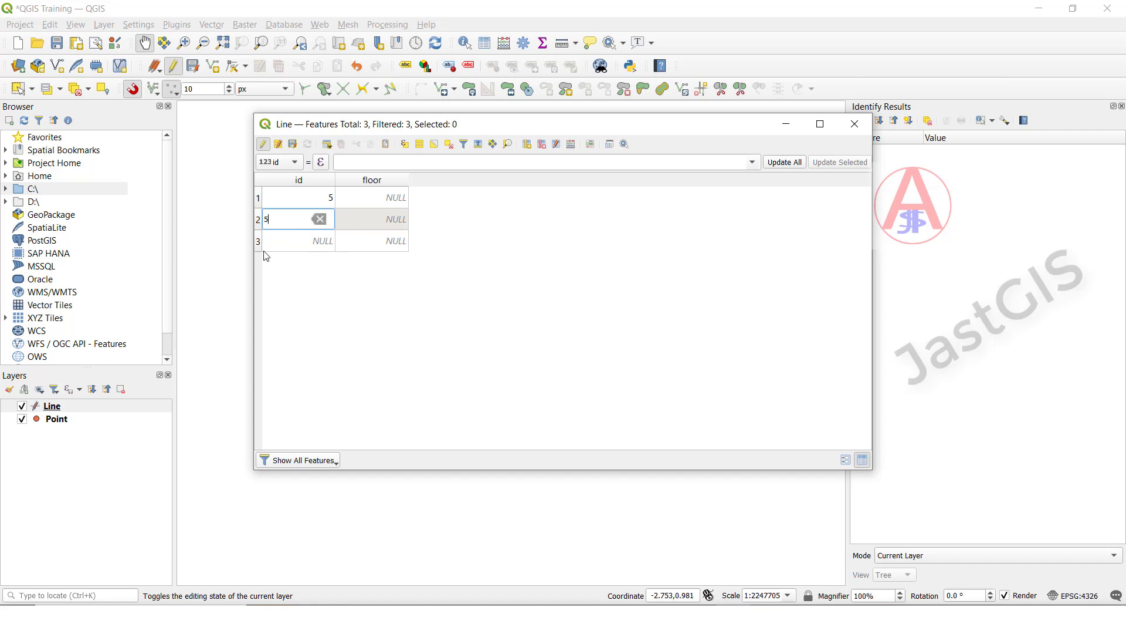
double_click(276, 240)
text(5)
- Enter floor values 5, 6 and 6 for the three lines
double_click(380, 198)
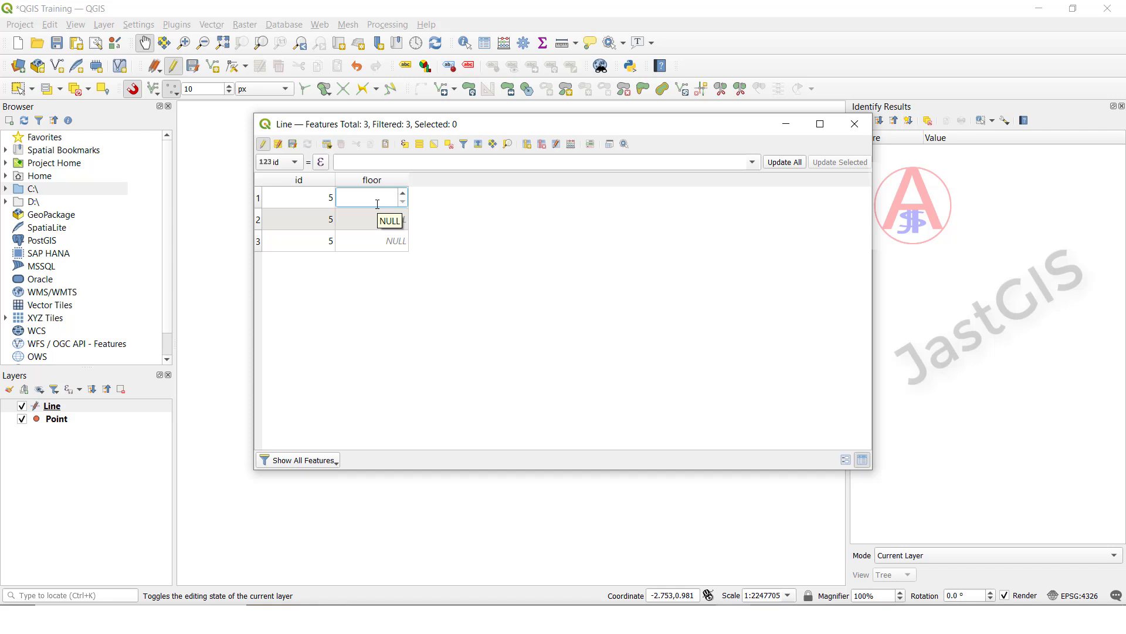
click(376, 220)
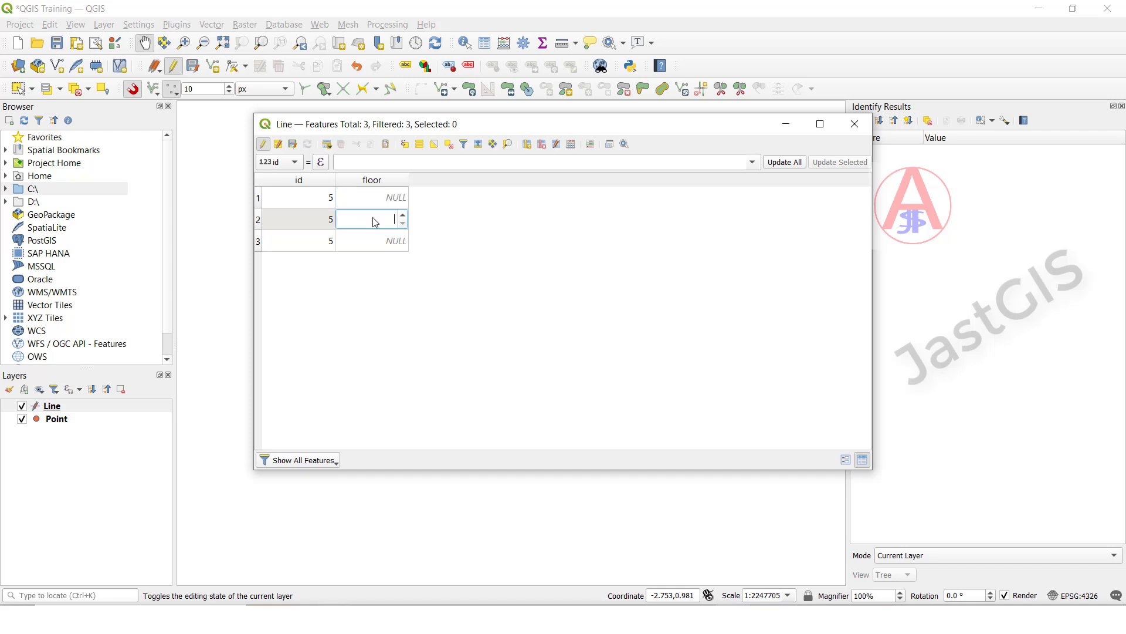
click(382, 202)
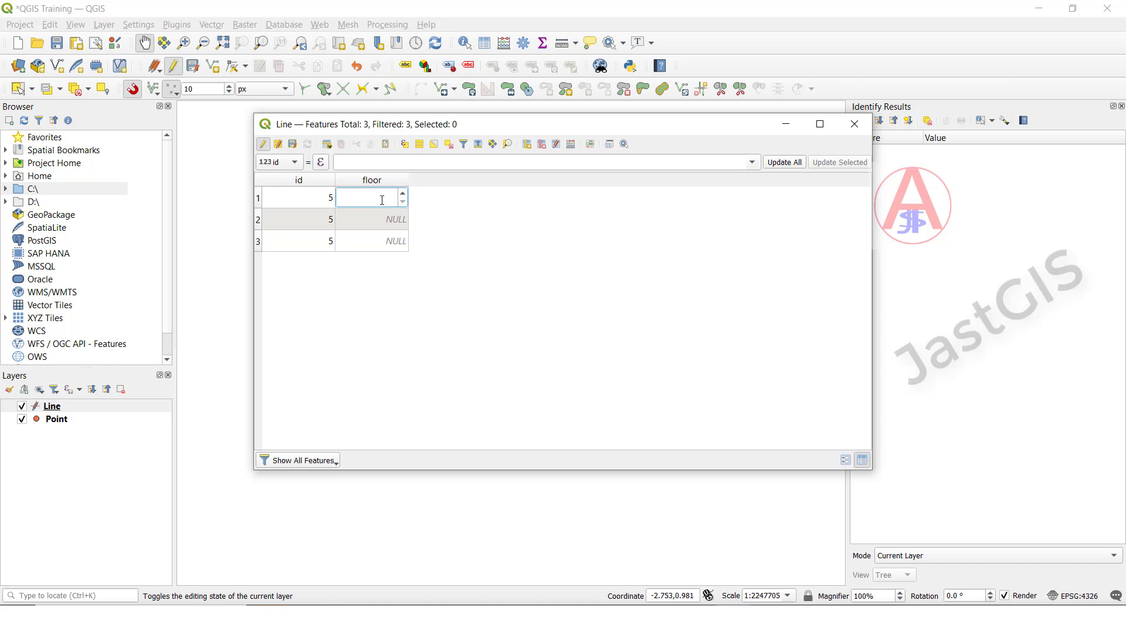
click(377, 217)
text(6)
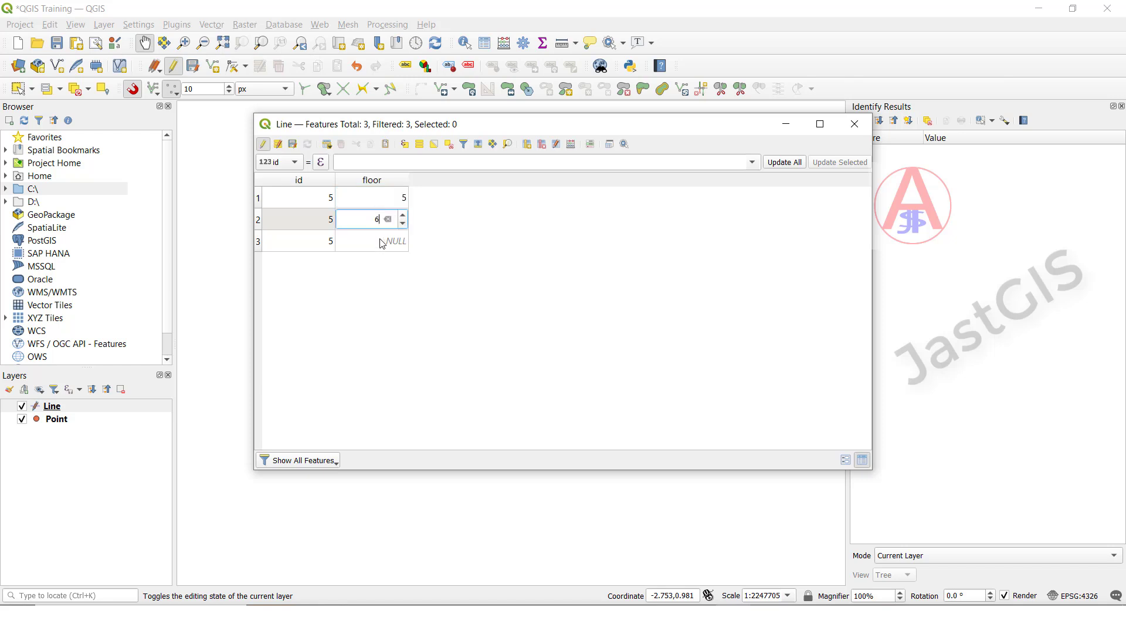
click(381, 241)
text(6)
key(Return)
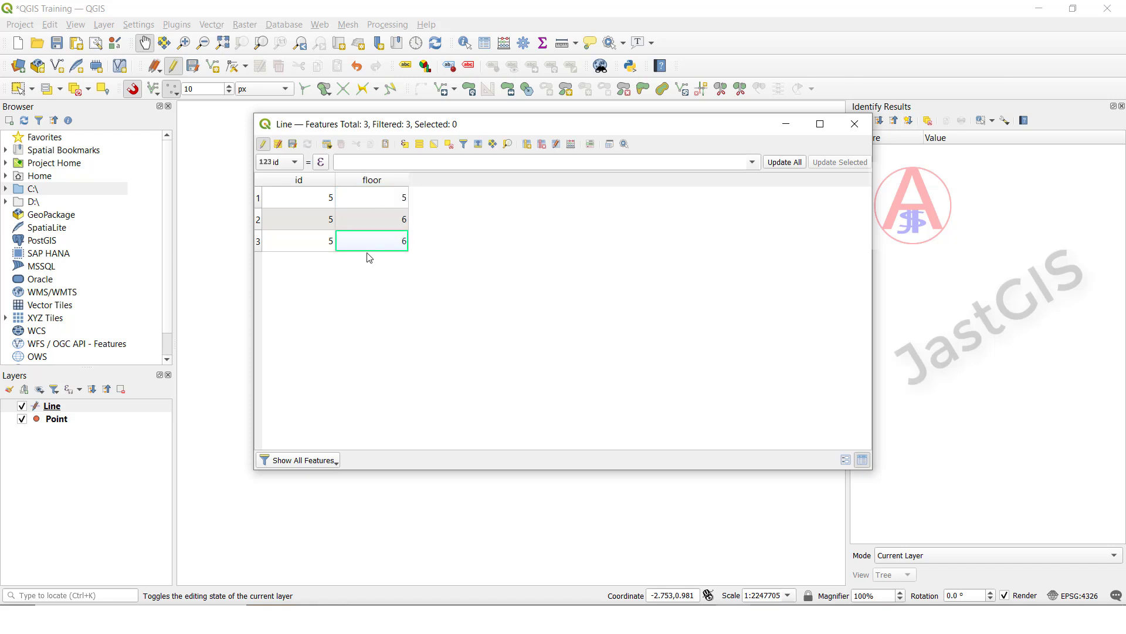
- Save the Line edits, stop editing and close the attribute table
click(293, 143)
click(263, 144)
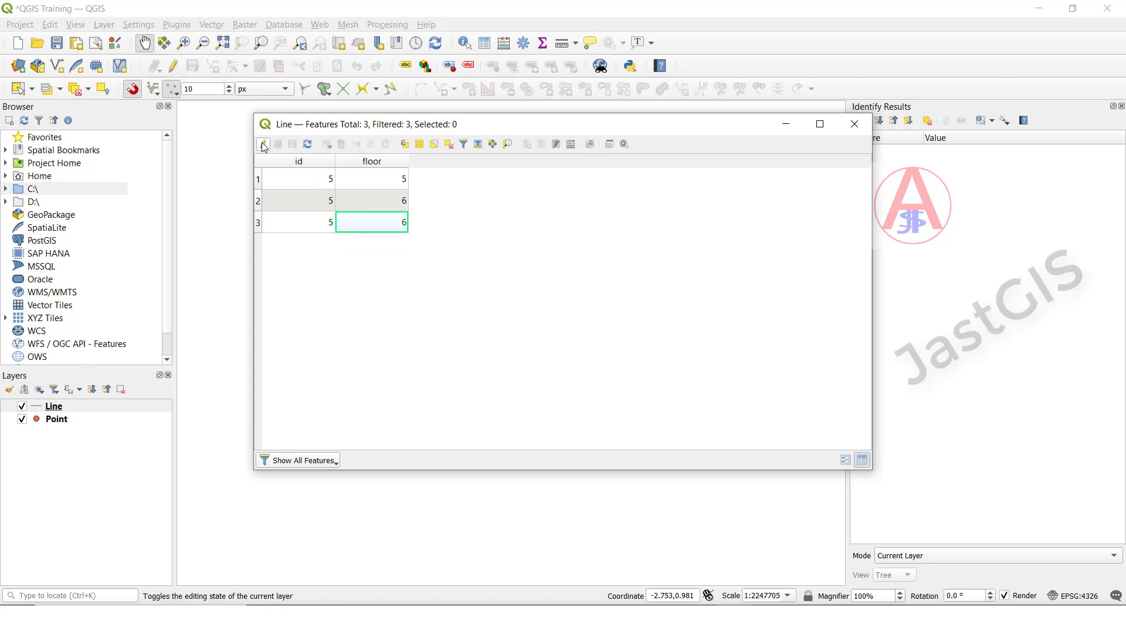
click(854, 124)
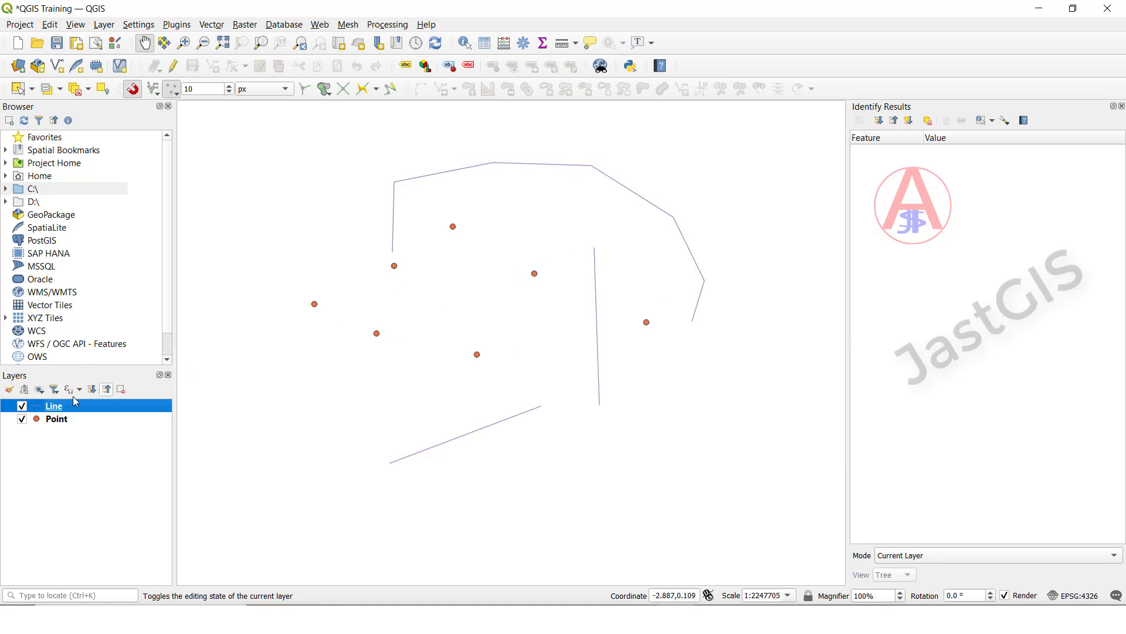
- Start another New Shapefile Layer saved as C:\QGIS_Training\Ply.shp
click(79, 438)
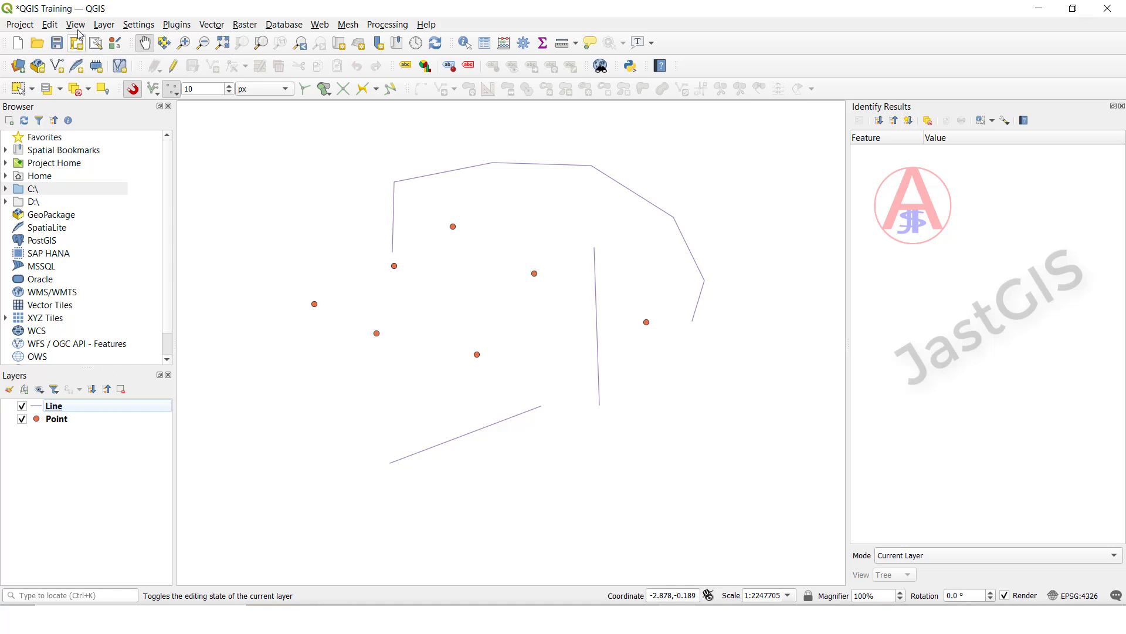
click(101, 26)
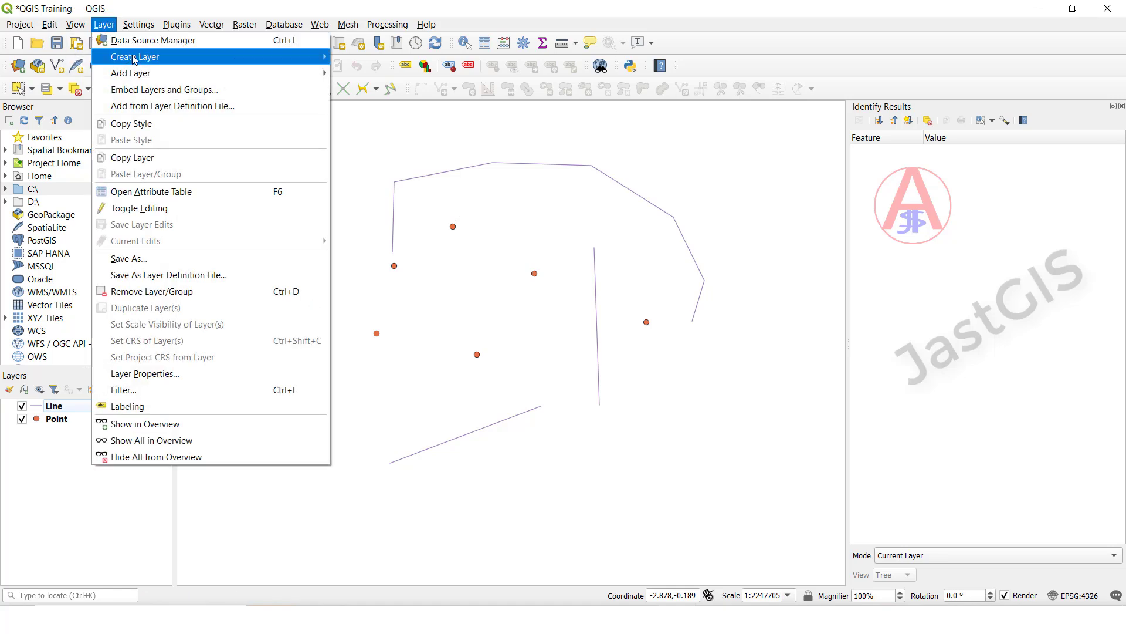
mouse_move(134, 59)
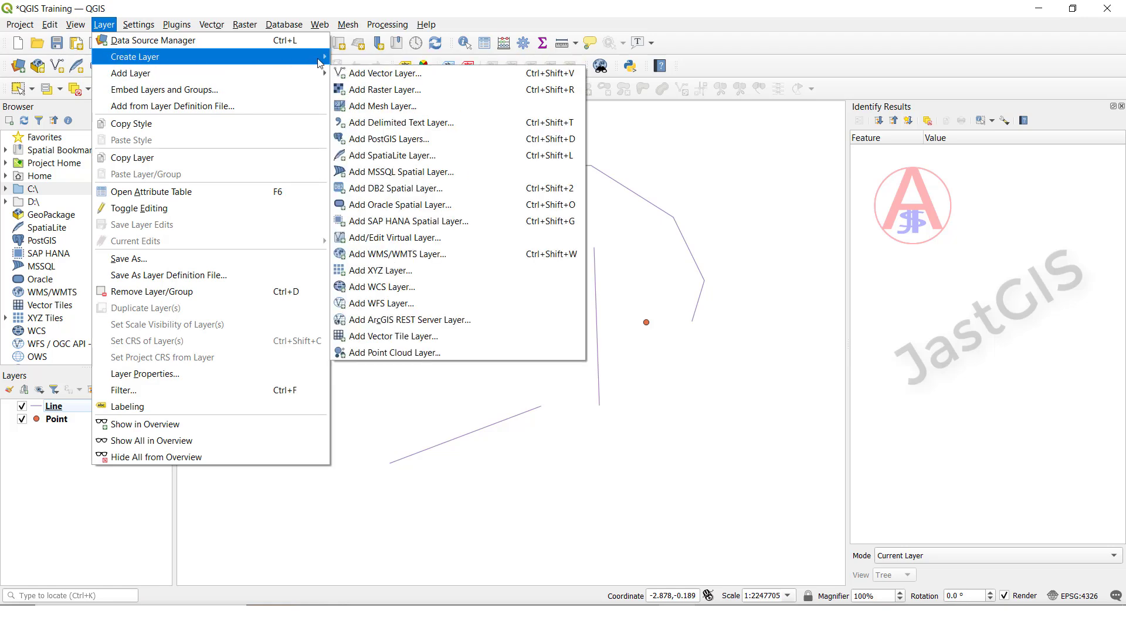
click(421, 81)
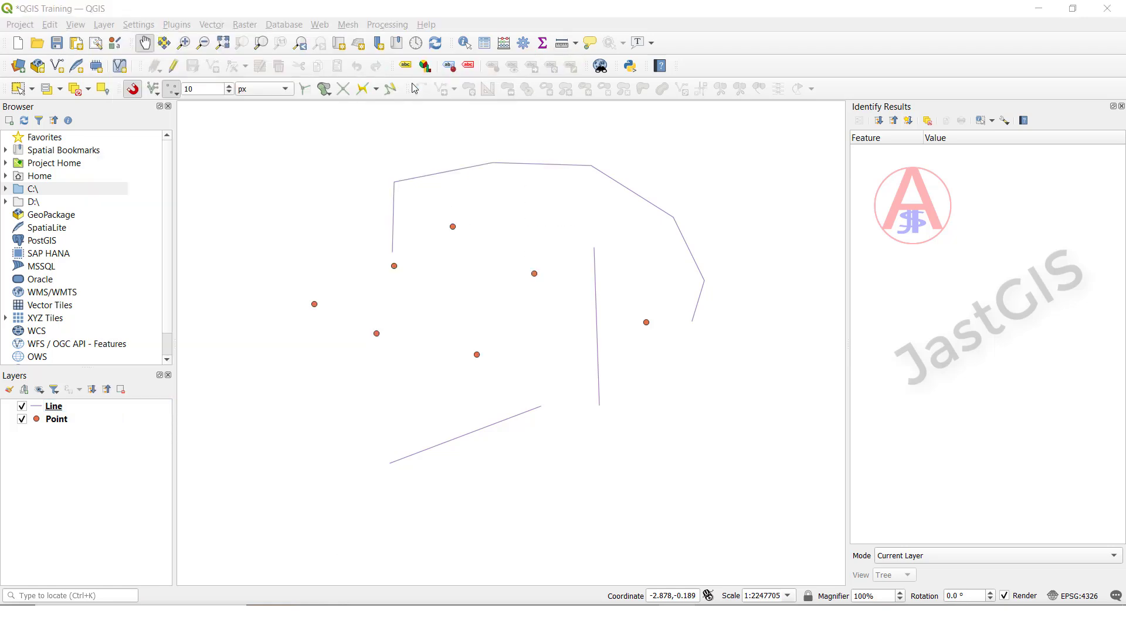
click(833, 143)
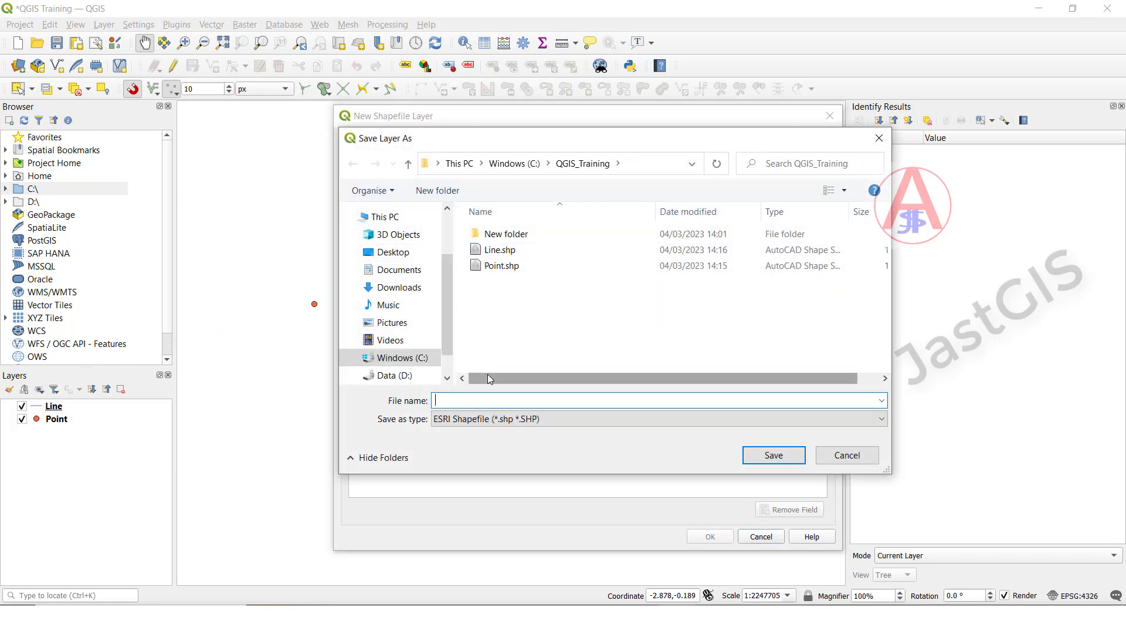
text(Ply)
click(777, 456)
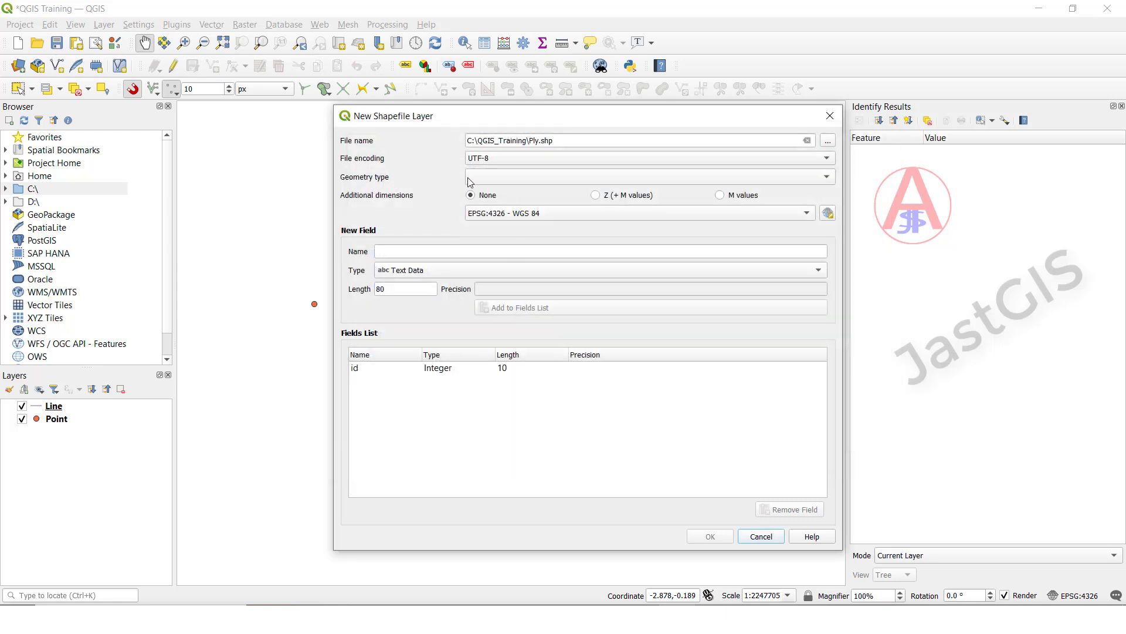
- Make the new layer a polygon type and add a 'test' text field of length 34
click(494, 182)
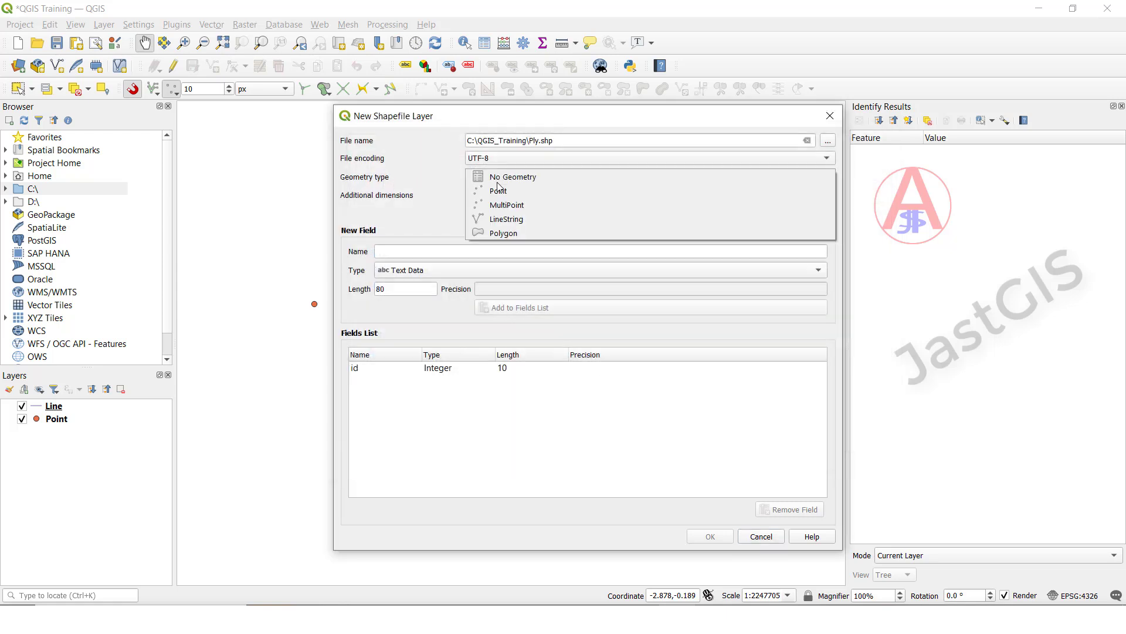
click(500, 233)
click(409, 251)
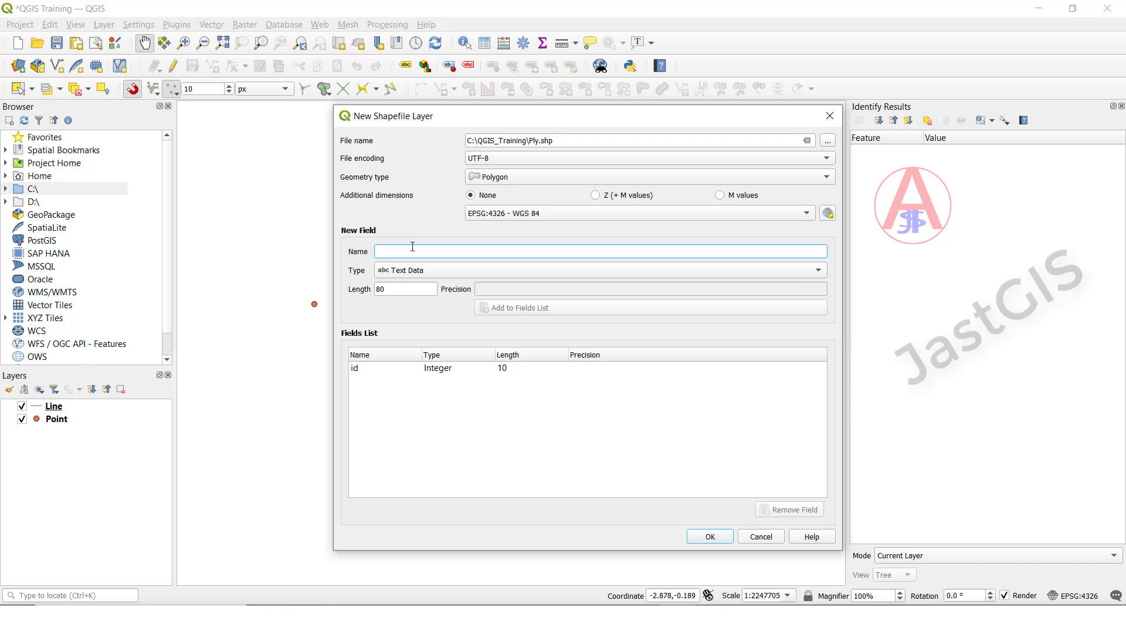
text(test)
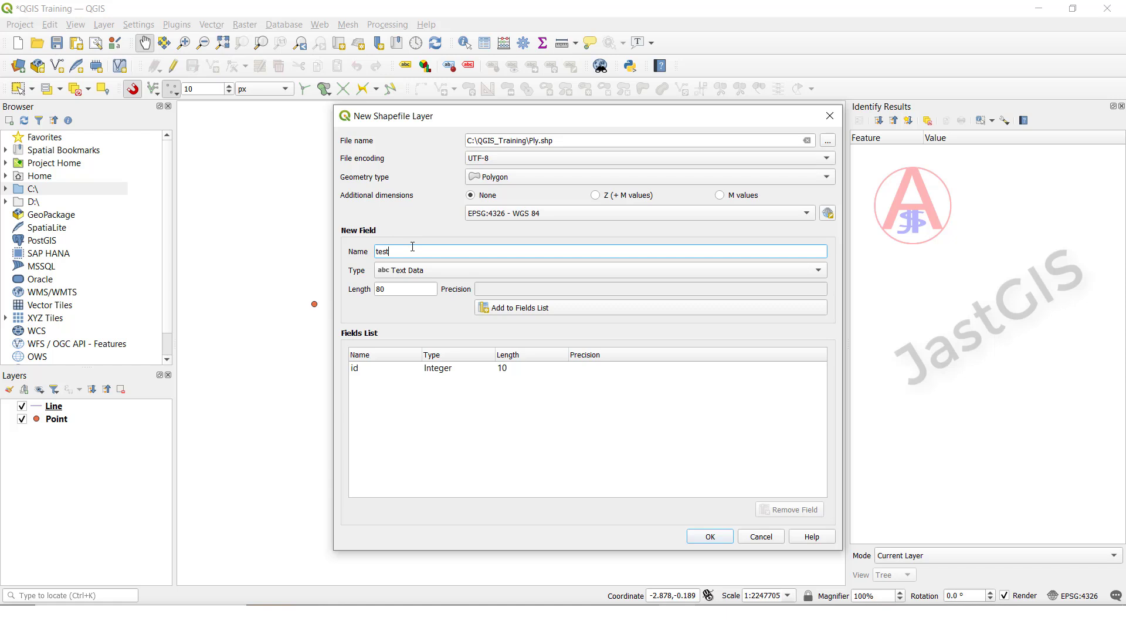
click(400, 288)
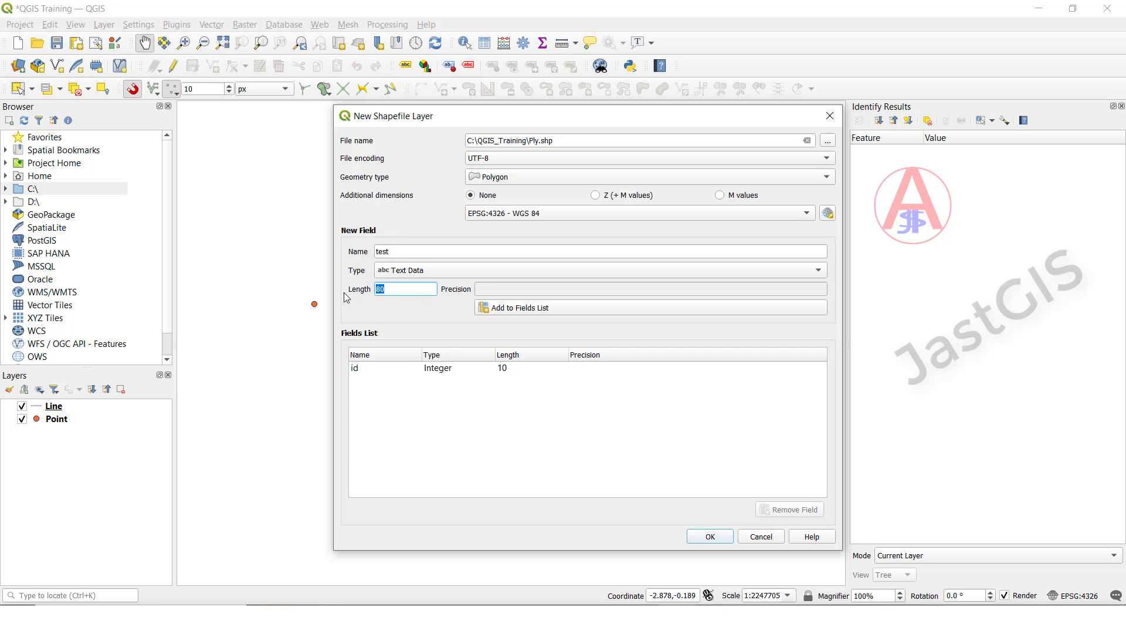
text(34)
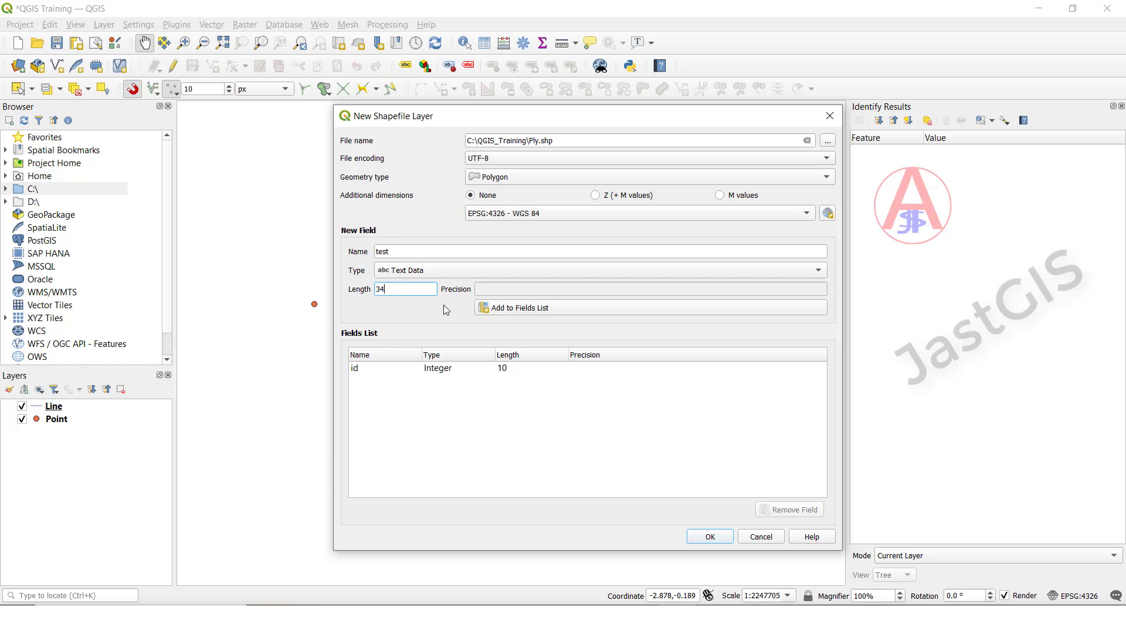
click(521, 309)
- Add an FL Whole Number field and create the Ply polygon shapefile
click(415, 251)
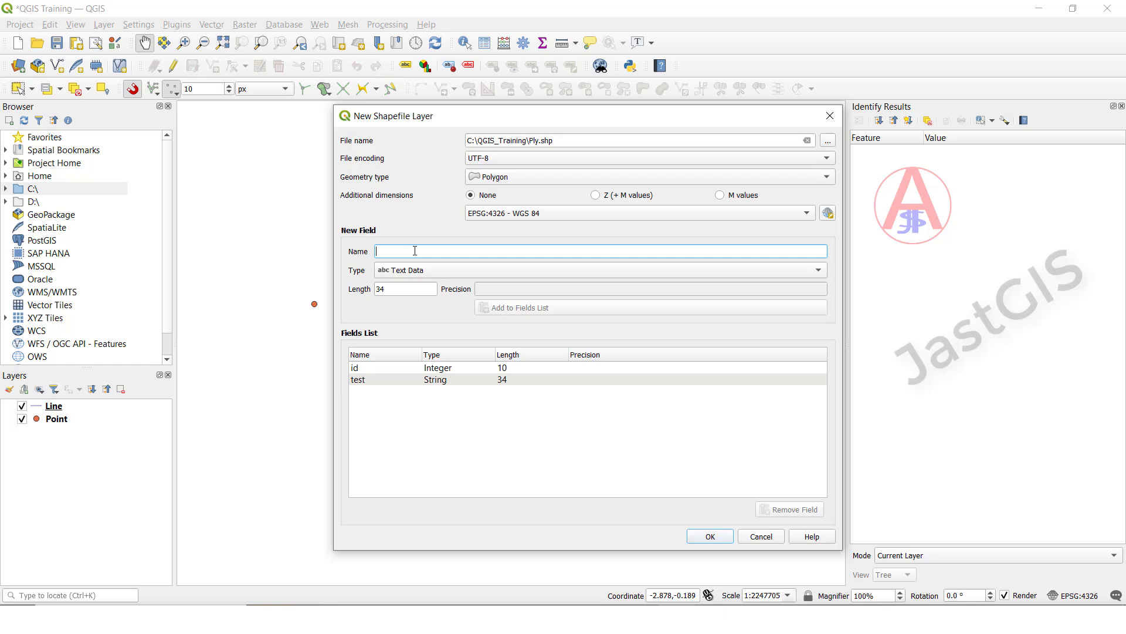
text(FL)
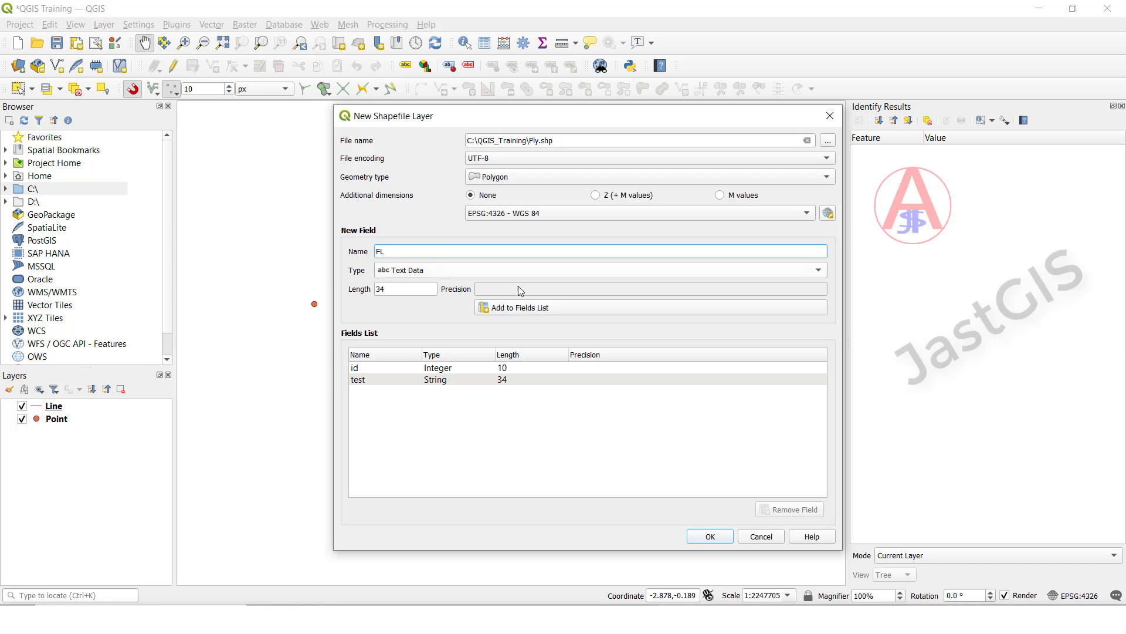
click(437, 271)
click(420, 284)
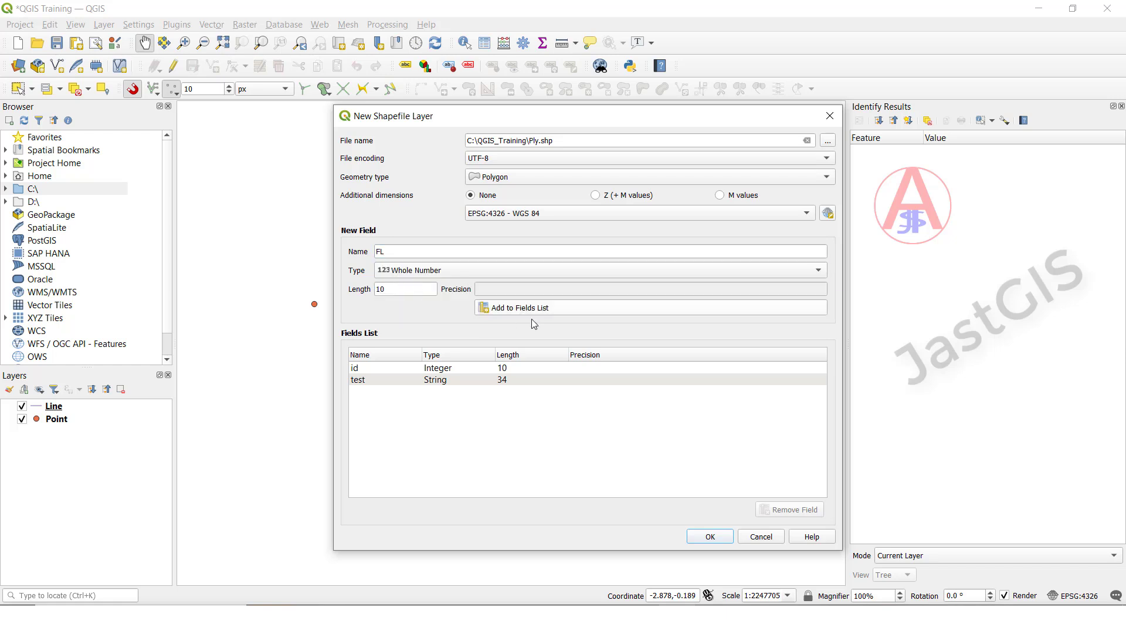
click(528, 308)
click(711, 536)
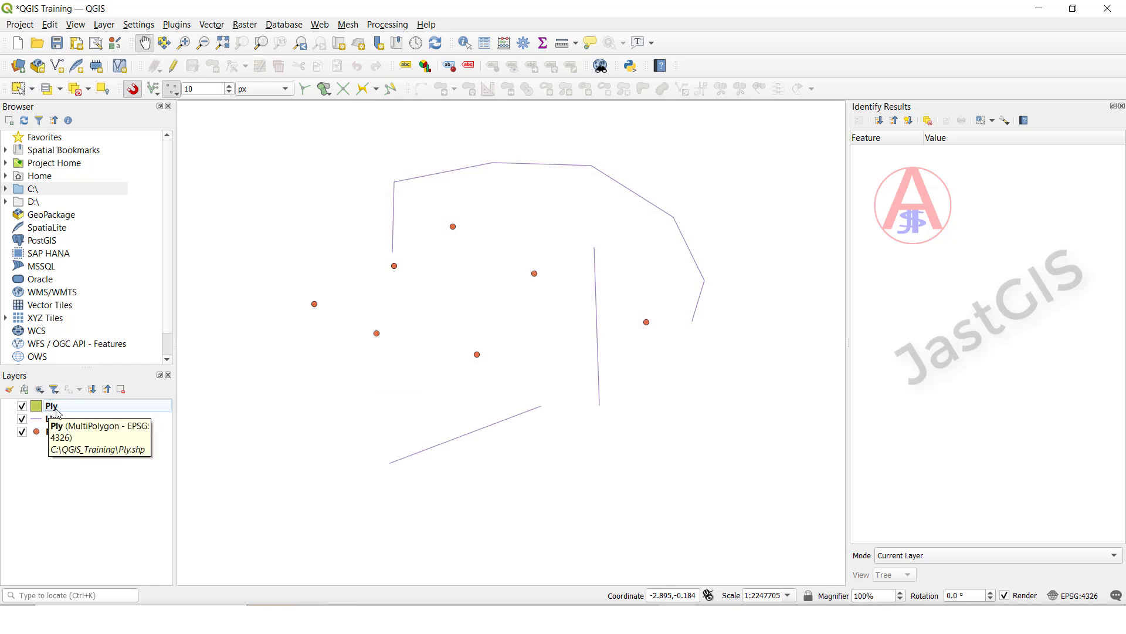
- Start editing Ply and digitize the first four-sided polygon snapped to the points
click(56, 410)
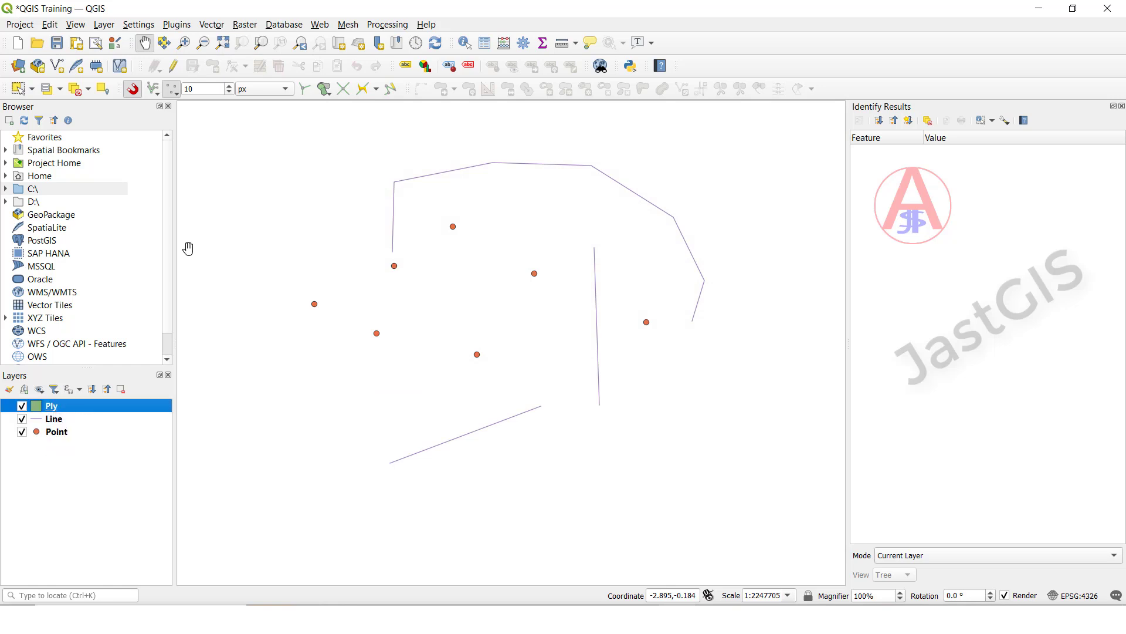
click(173, 66)
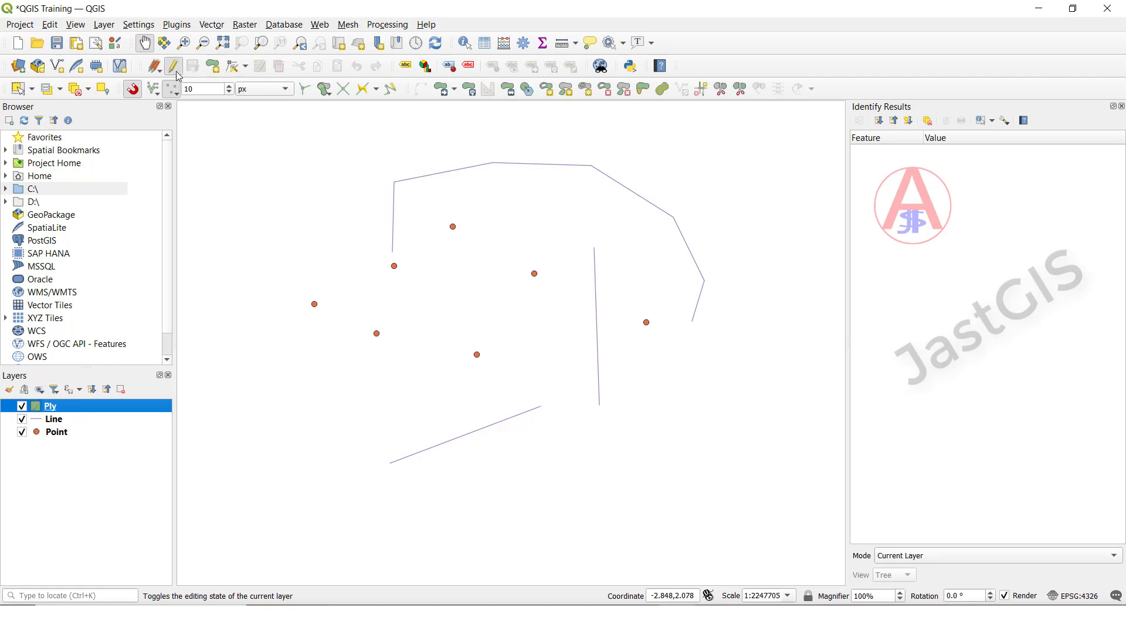
click(212, 66)
click(314, 304)
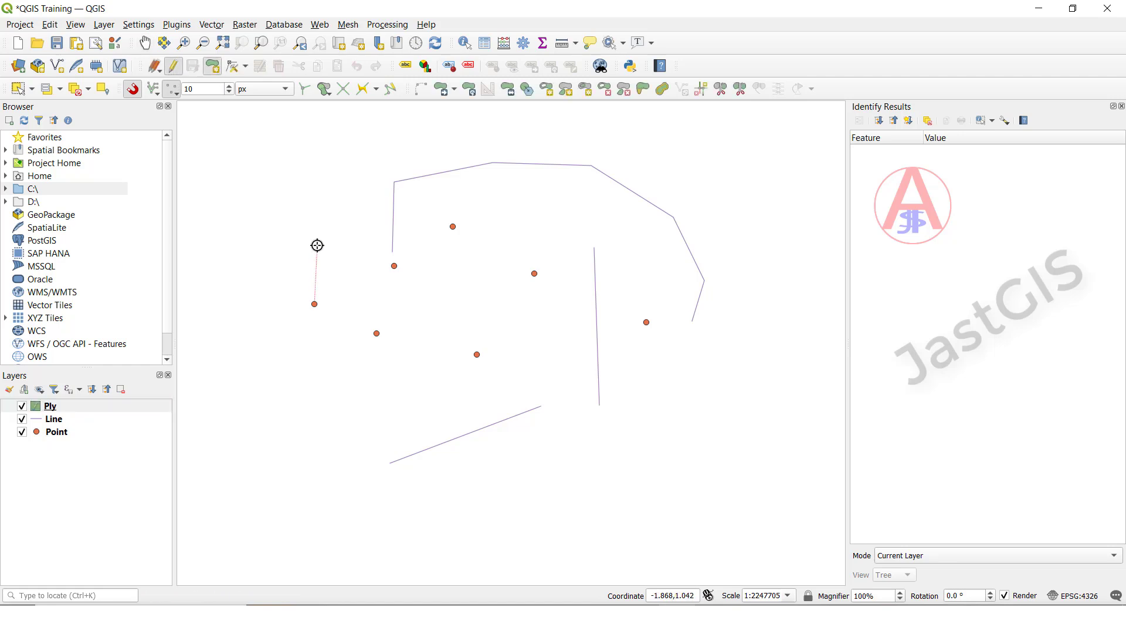
click(317, 245)
click(394, 265)
click(376, 333)
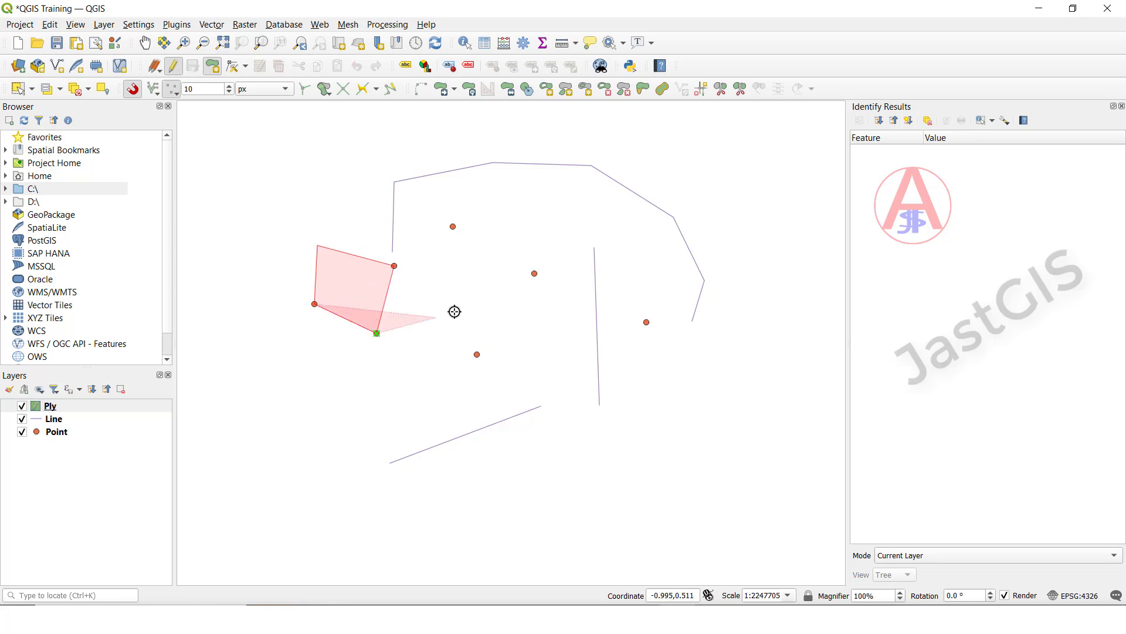
right_click(337, 322)
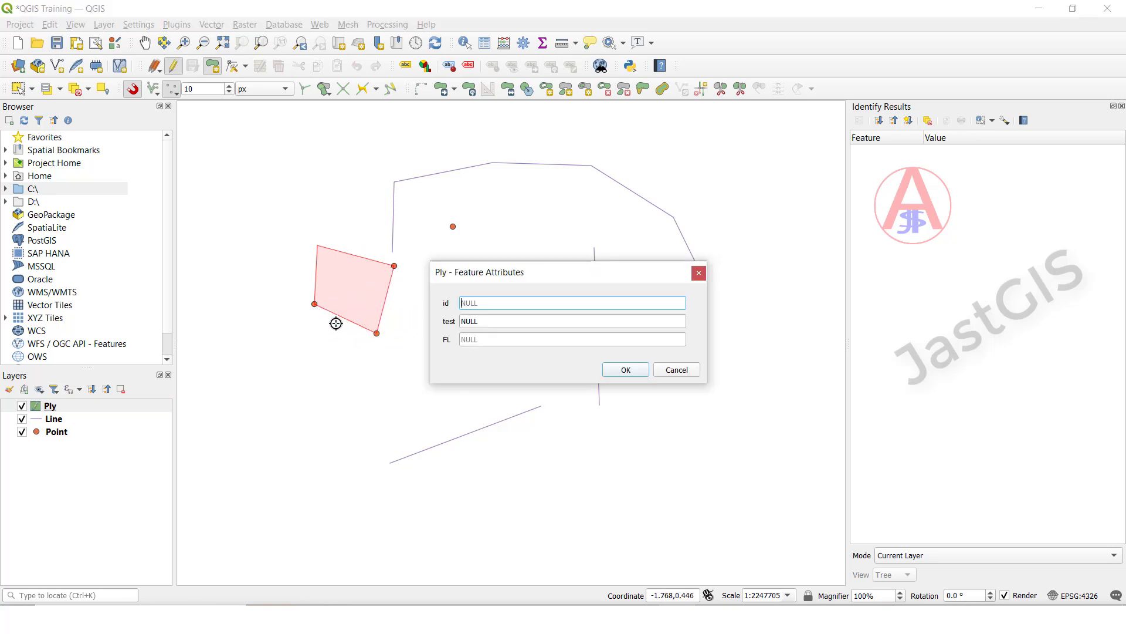
click(620, 369)
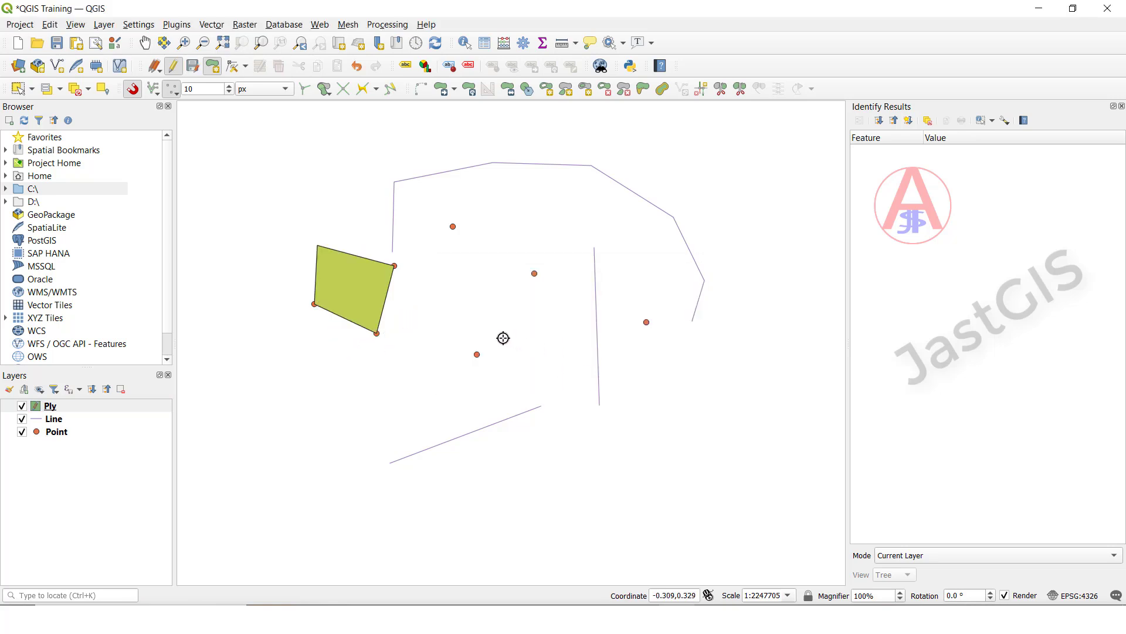
- Digitize the second polygon on the points, accepting empty attributes
click(477, 354)
click(532, 273)
click(453, 227)
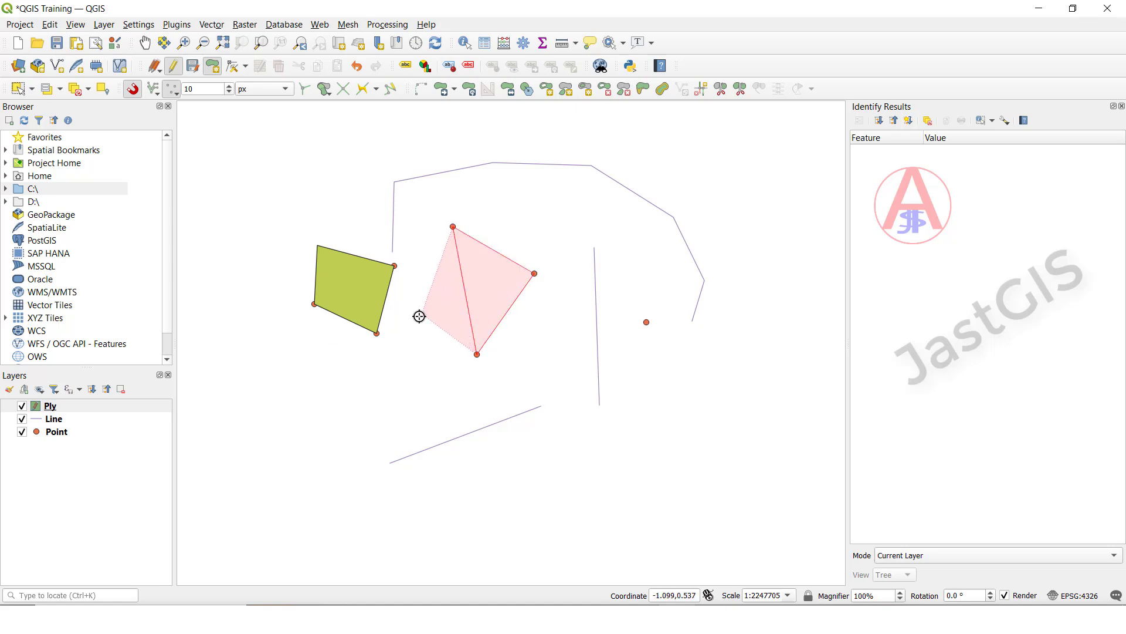
right_click(421, 308)
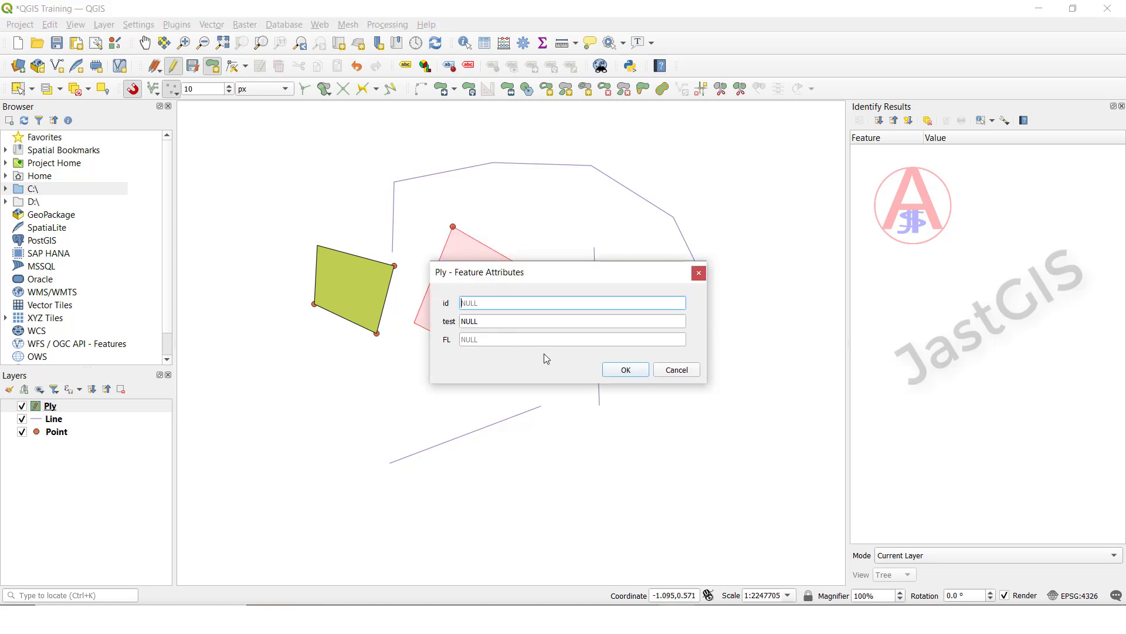
click(623, 369)
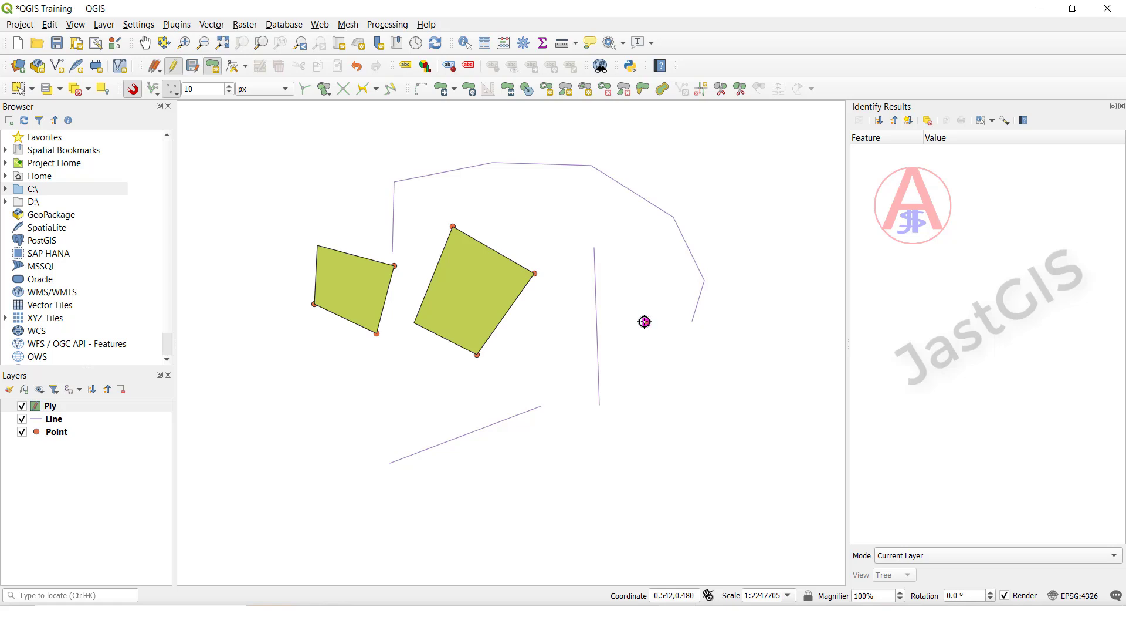
- Digitize the third polygon snapped to the right-hand point and line vertices, then save the layer edits
click(646, 322)
click(704, 281)
click(674, 216)
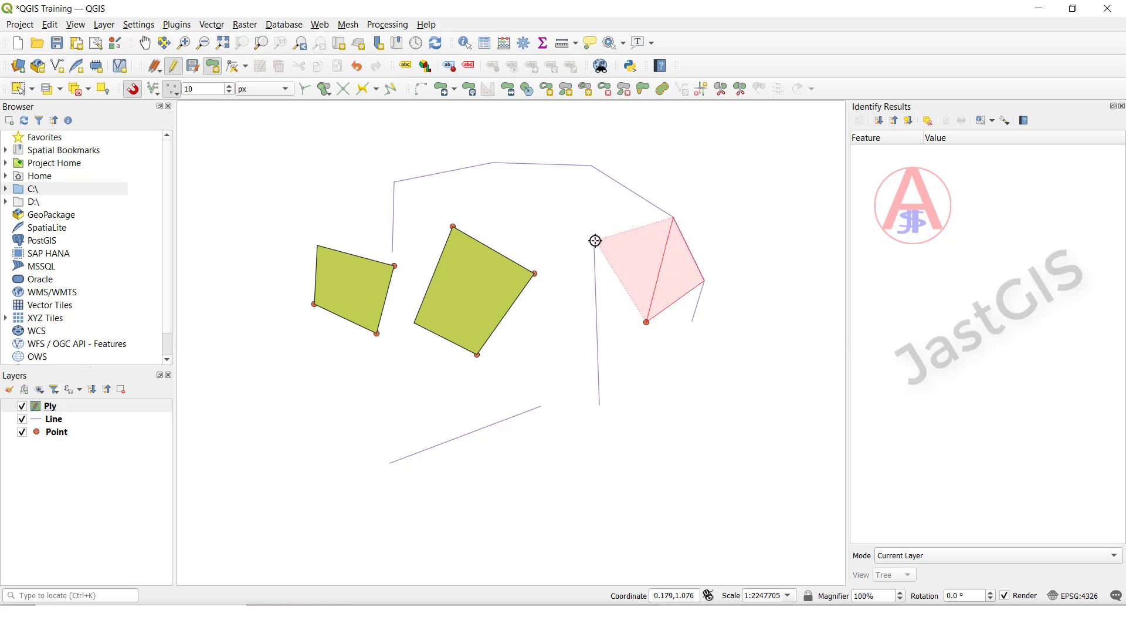
click(596, 241)
right_click(598, 231)
click(625, 370)
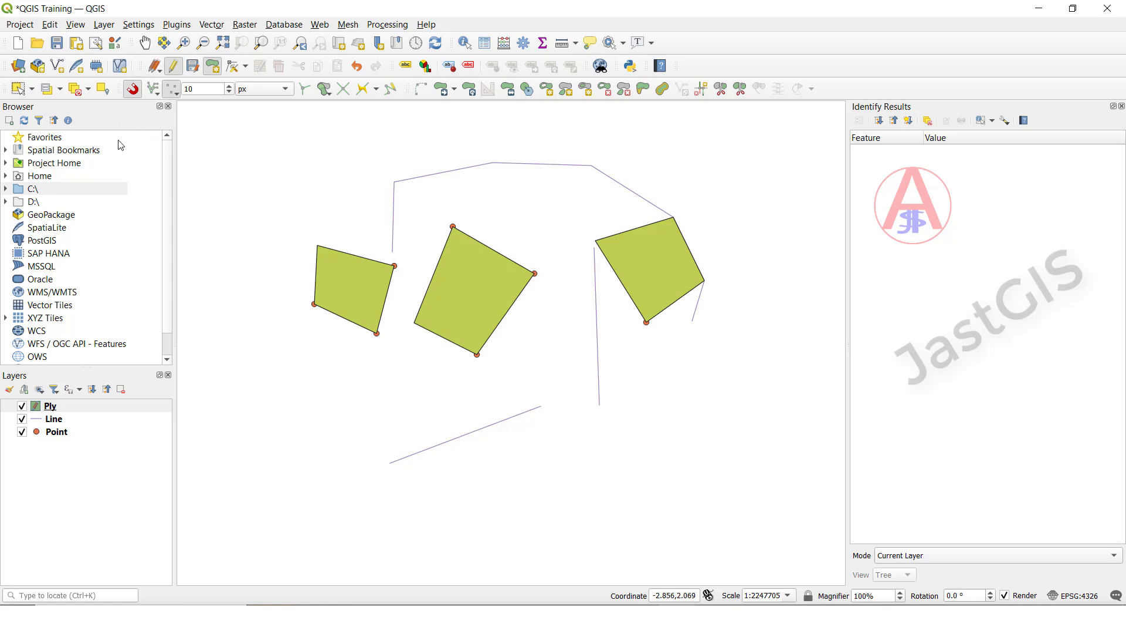
click(193, 66)
- Stop editing Ply and open its attribute table listing the three polygons
click(159, 68)
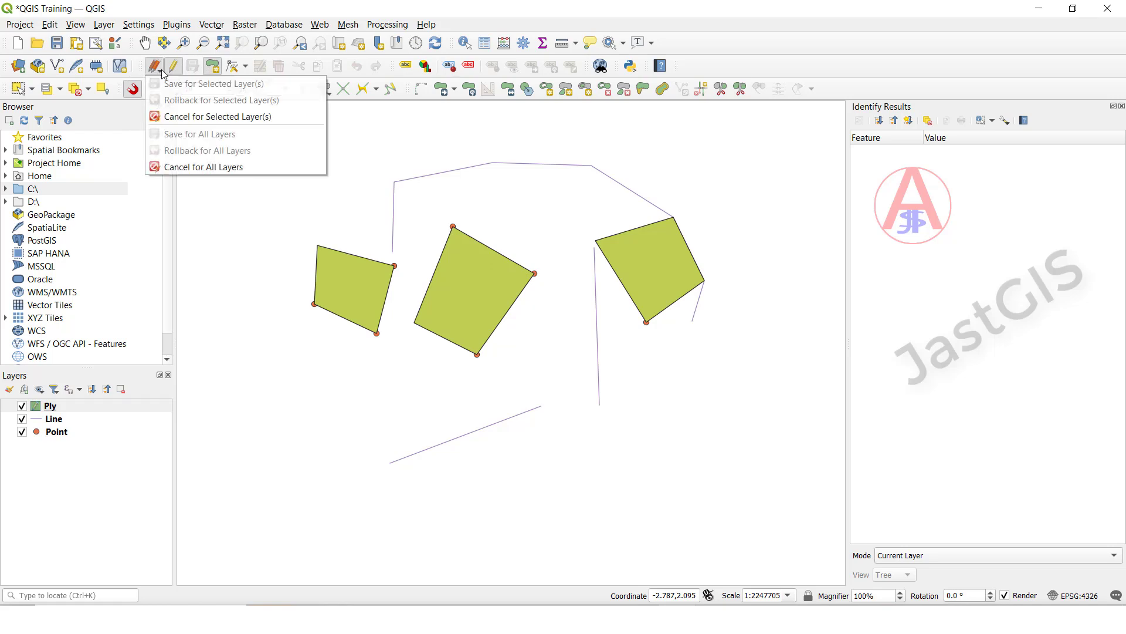
click(176, 69)
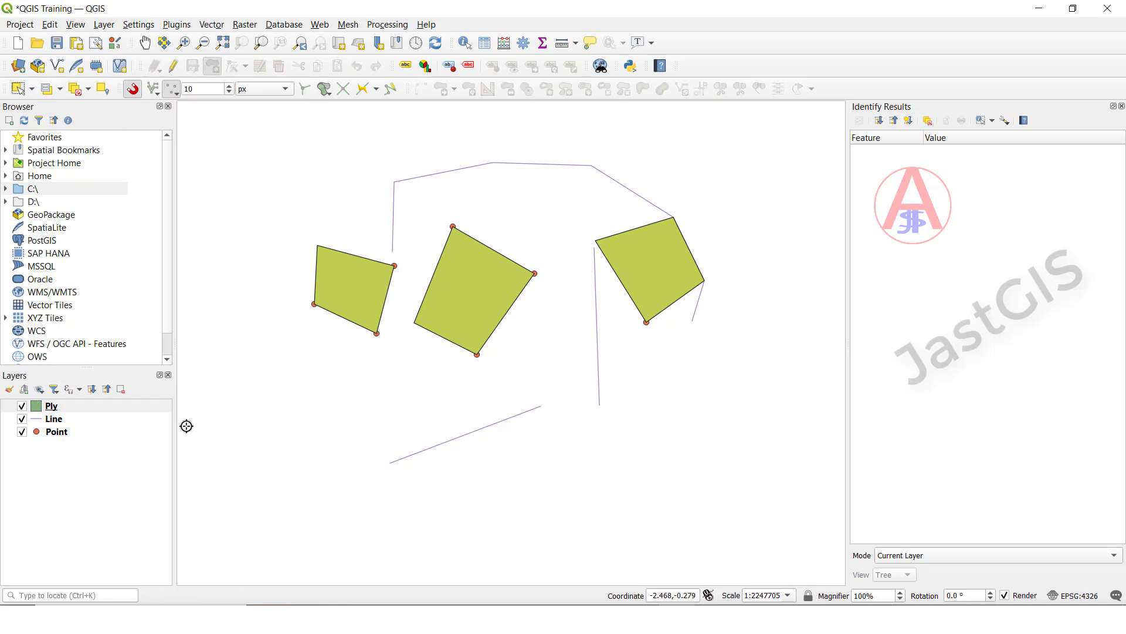
click(59, 411)
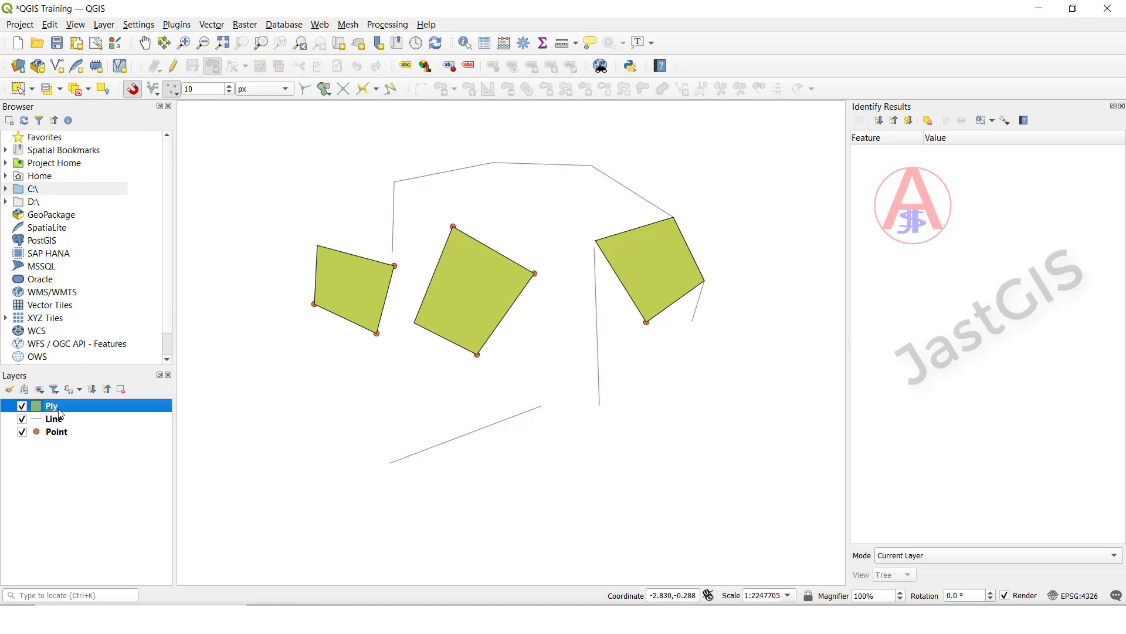
right_click(59, 411)
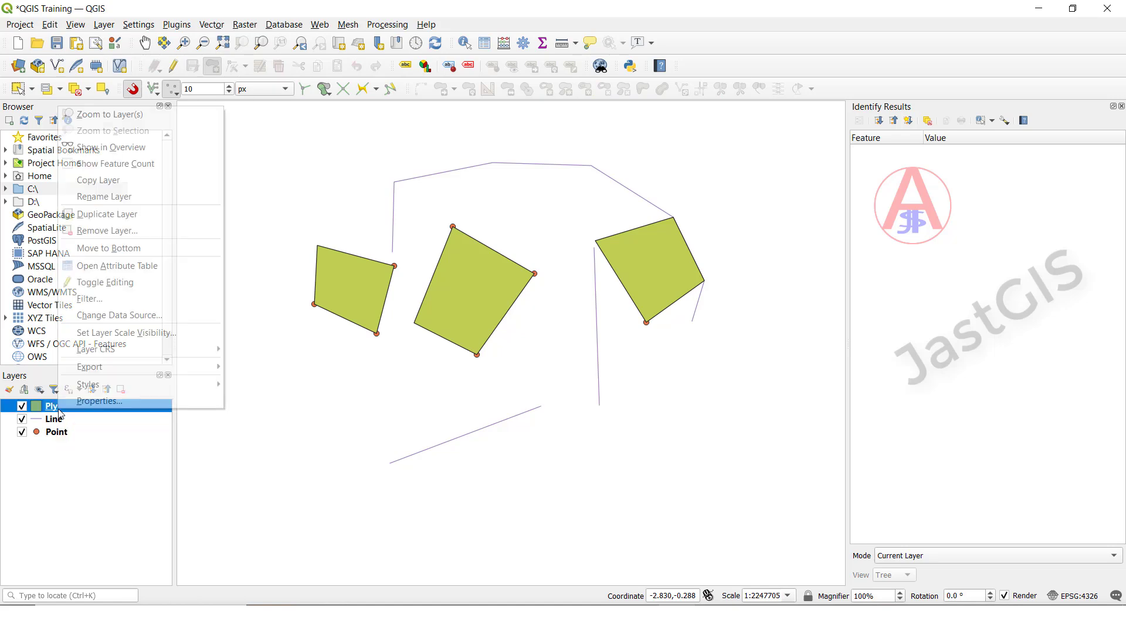
click(103, 268)
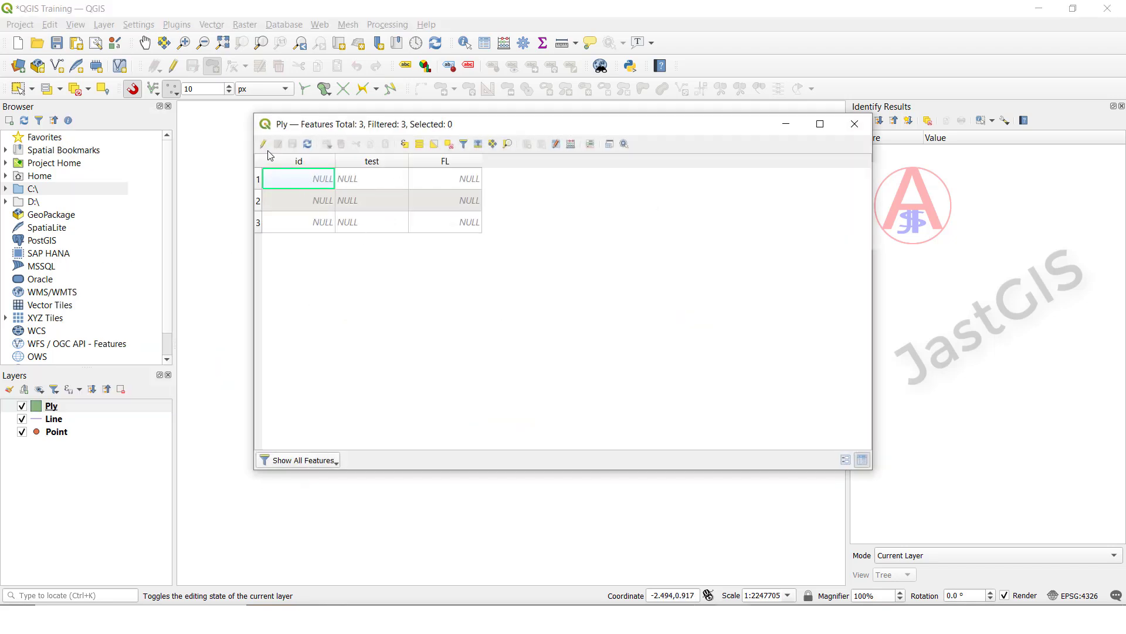
- Enable table editing and set the three features' id values to 3, 4 and 4
click(263, 144)
double_click(295, 201)
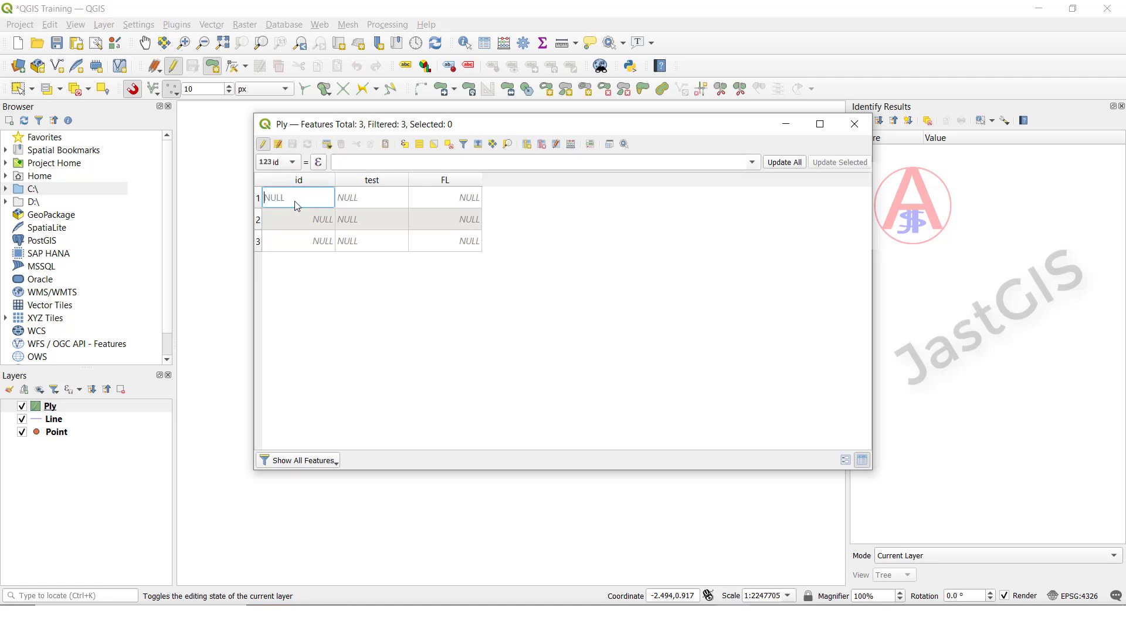
text(3)
click(293, 220)
text(4)
click(299, 241)
text(4)
- Fill the test column with amar, jast and test
double_click(381, 199)
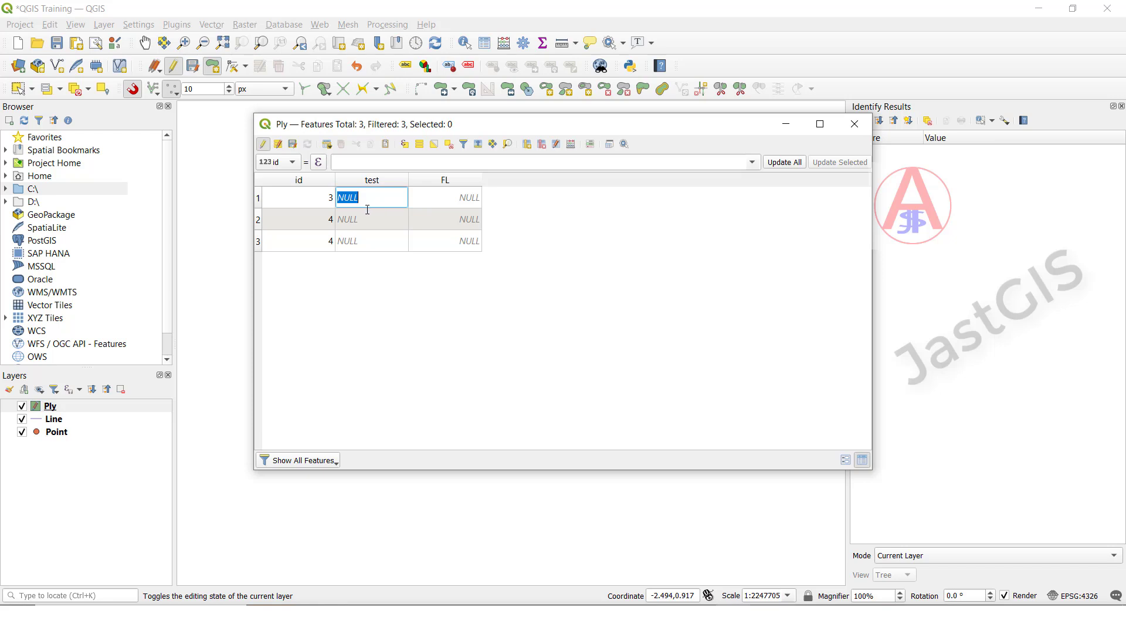
text(amar)
double_click(365, 224)
text(jast)
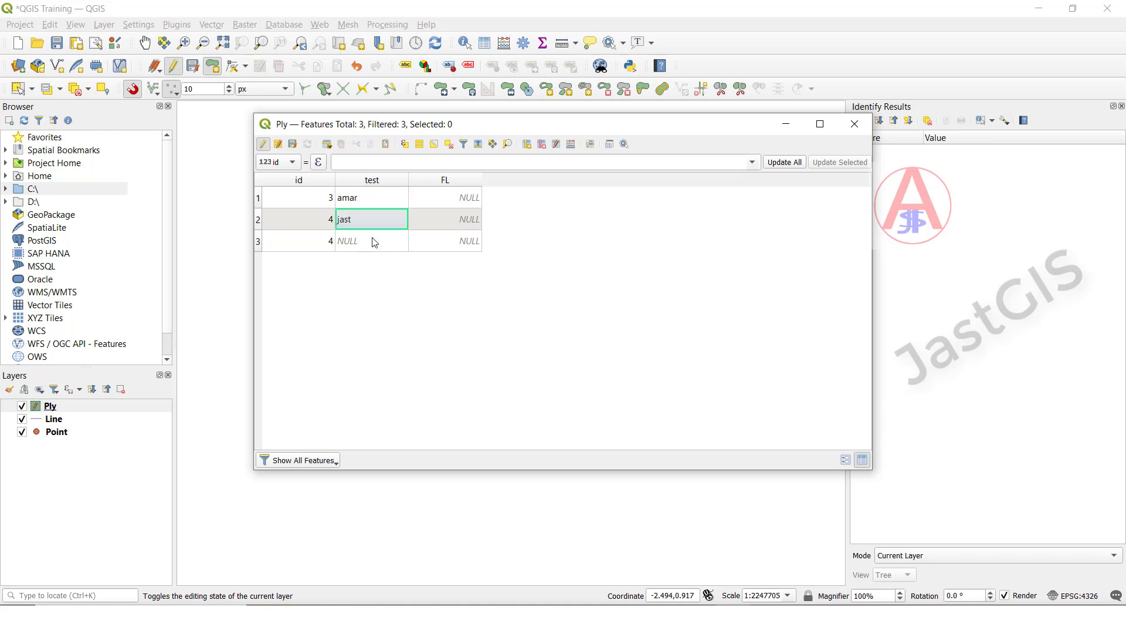
double_click(380, 242)
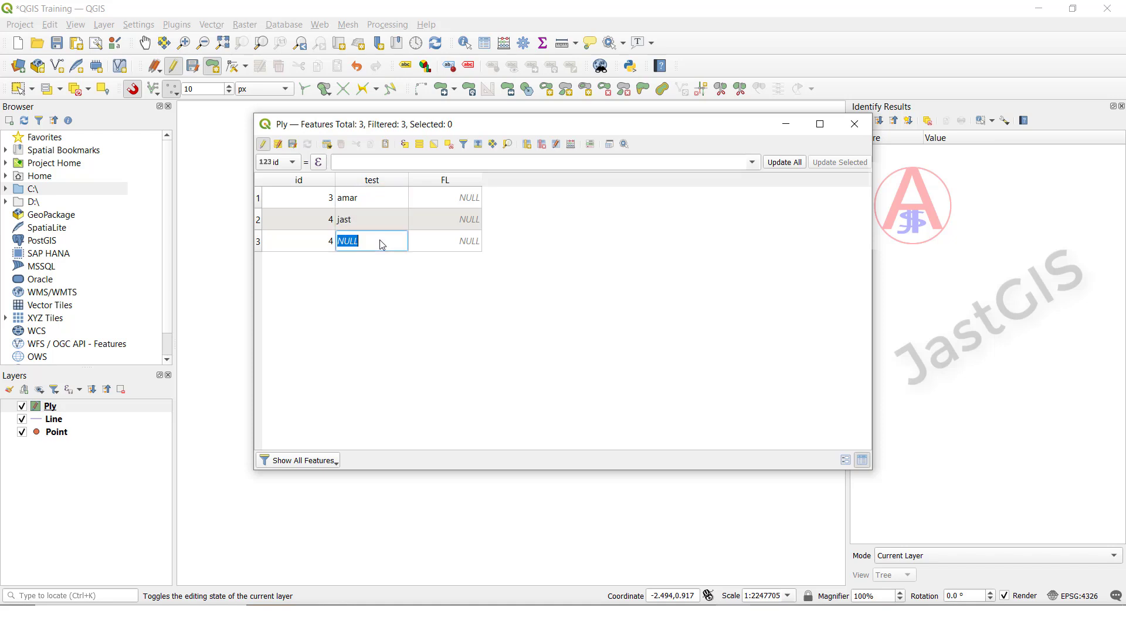
text(test)
click(452, 204)
- Enter the FL values 3, 32 and 55 for the three features
double_click(453, 197)
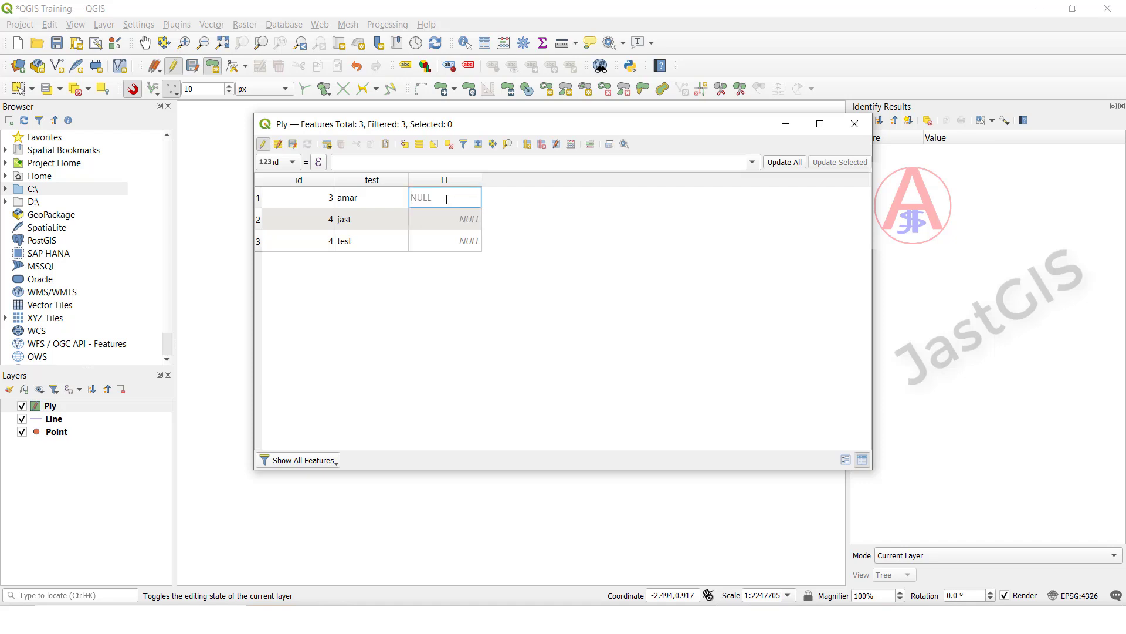
double_click(443, 214)
text(3)
double_click(447, 220)
text(3)
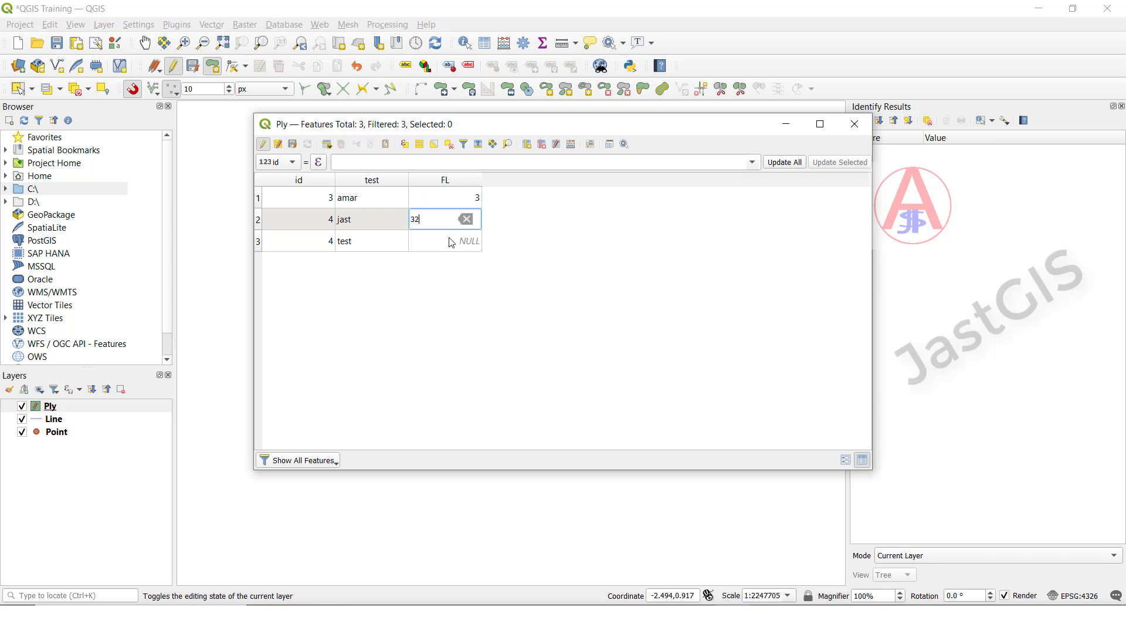
double_click(450, 241)
key(Return)
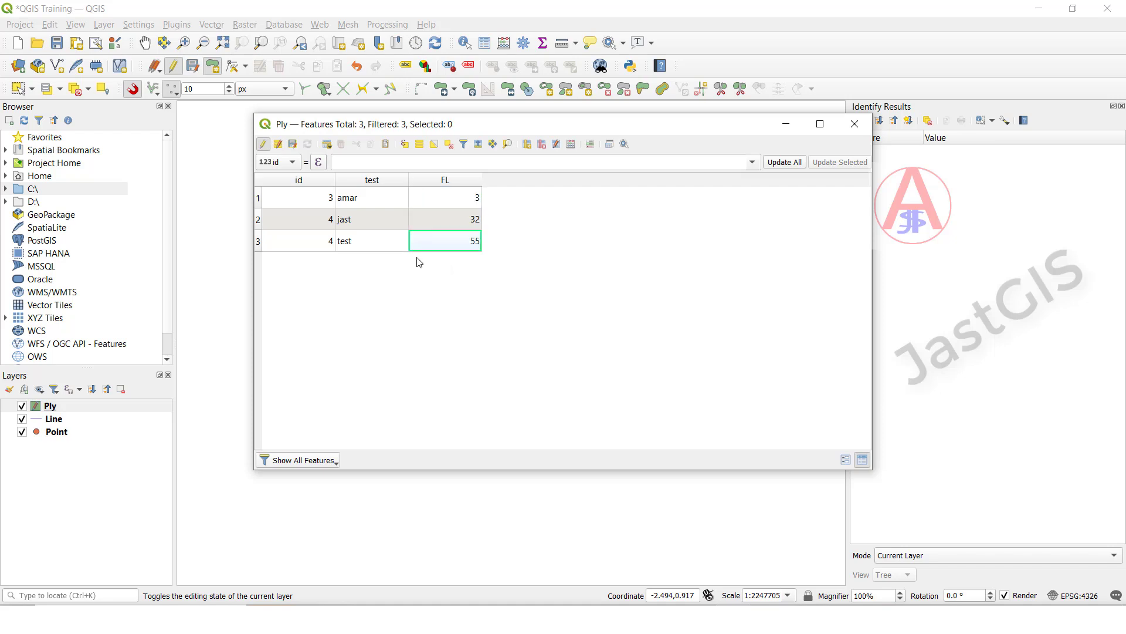
- Save the attribute edits, stop editing and close the attribute table
click(292, 145)
click(267, 148)
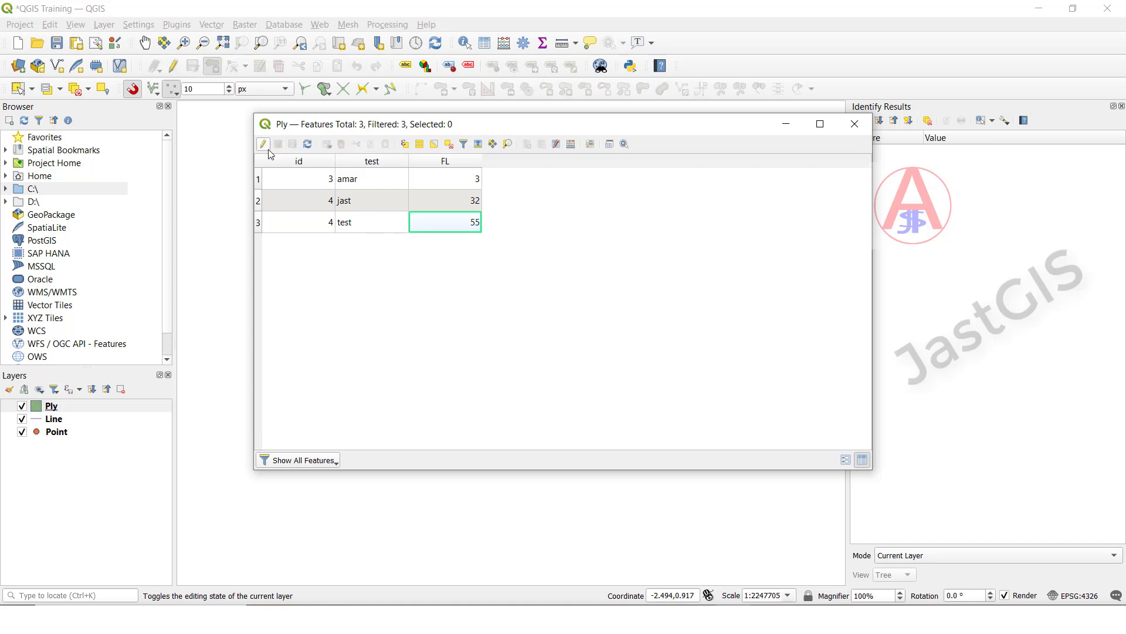
click(855, 123)
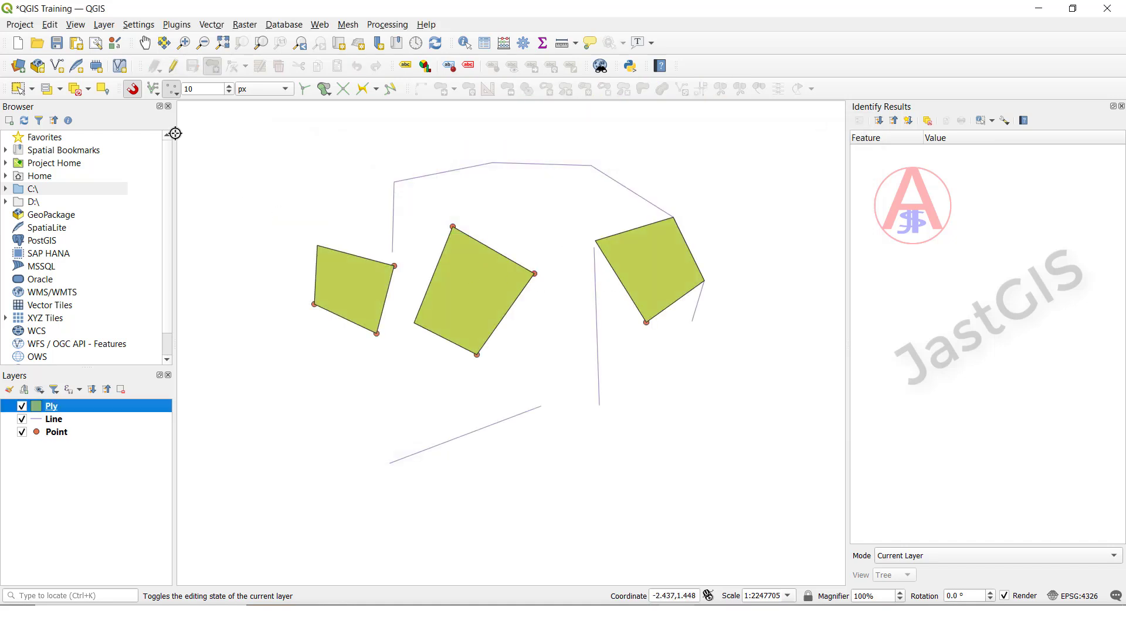
click(19, 92)
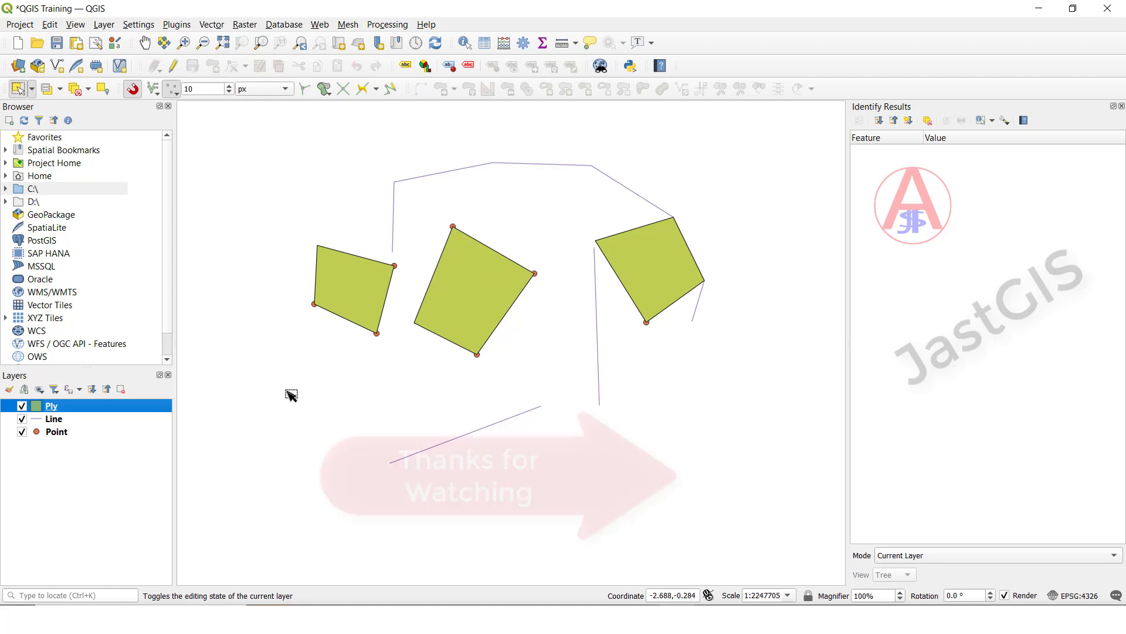